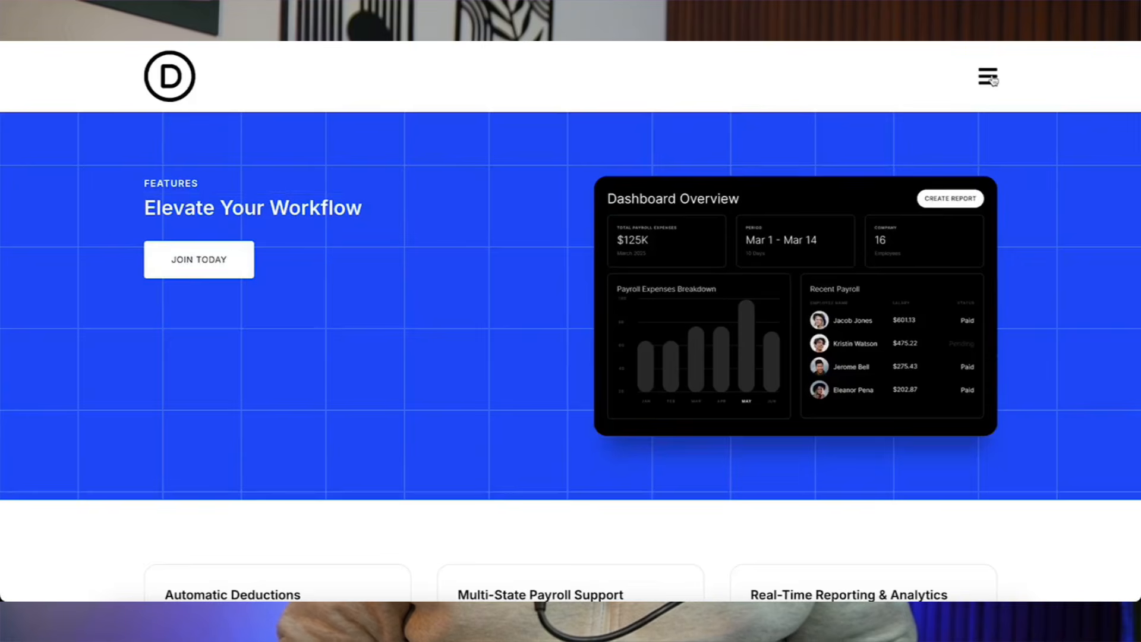
{"action": "left_click", "coordinate": [992, 80]}
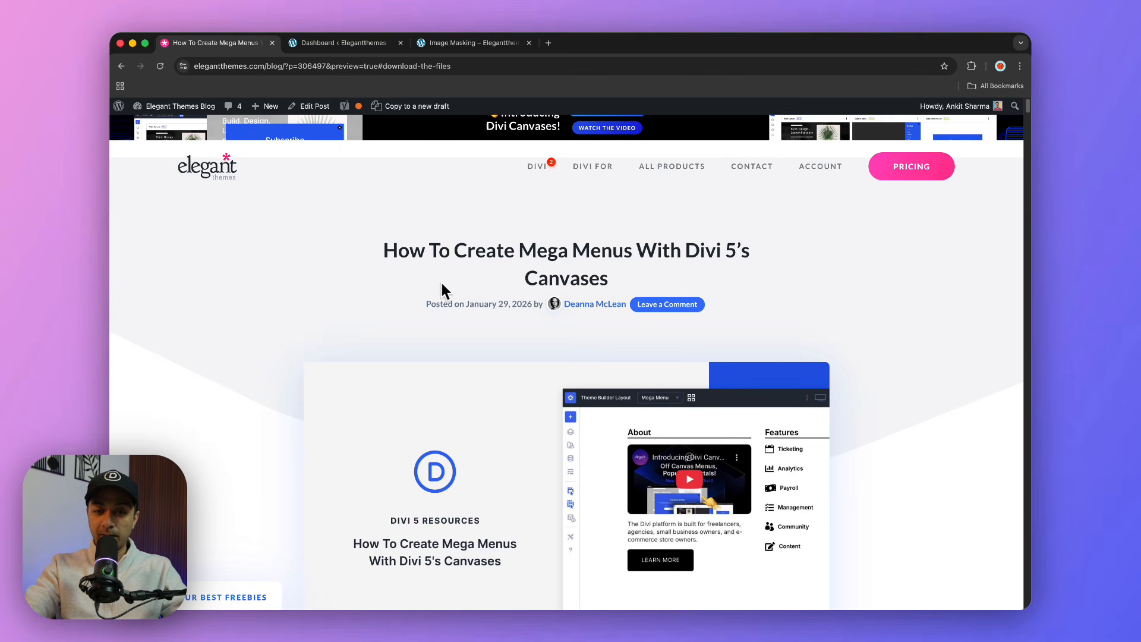
Step: Skim the blog post on creating mega menus with Divi 5's Canvases down to its table of contents
{"action": "scroll", "coordinate": [442, 292], "scroll_direction": "down", "scroll_amount": 1}
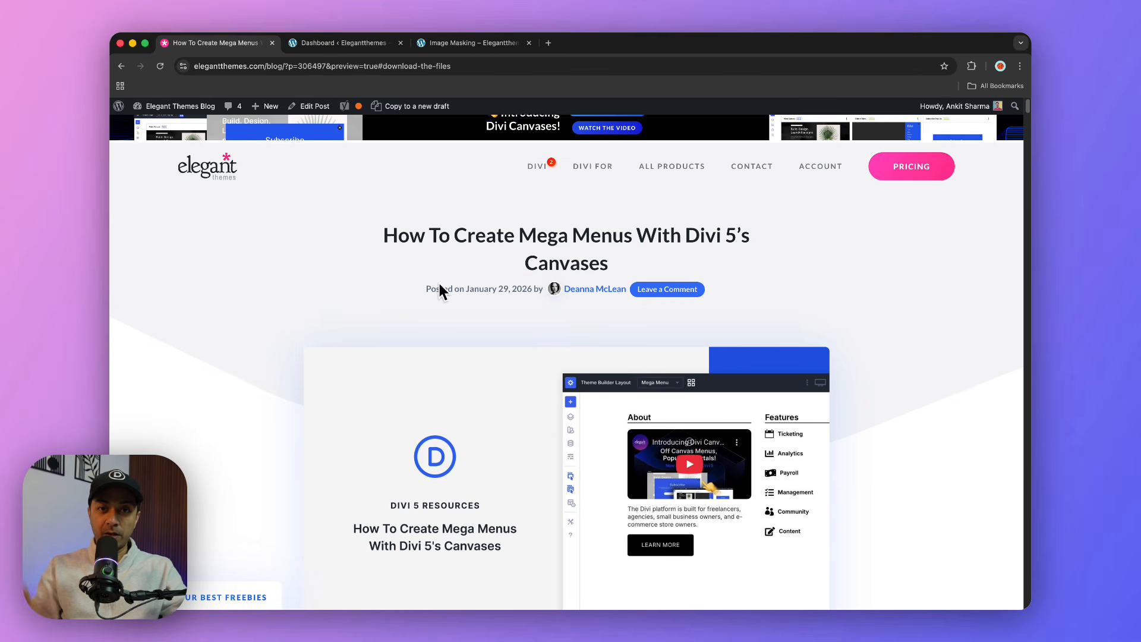
{"action": "scroll", "coordinate": [439, 286], "scroll_direction": "down", "scroll_amount": 5}
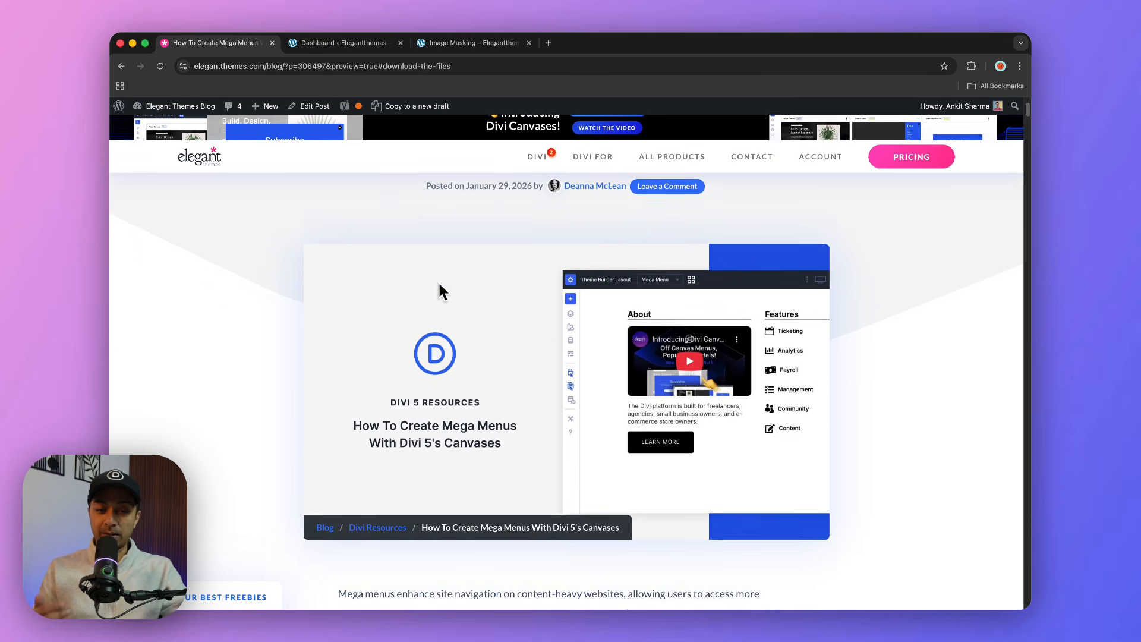
{"action": "scroll", "coordinate": [440, 287], "scroll_direction": "down", "scroll_amount": 10}
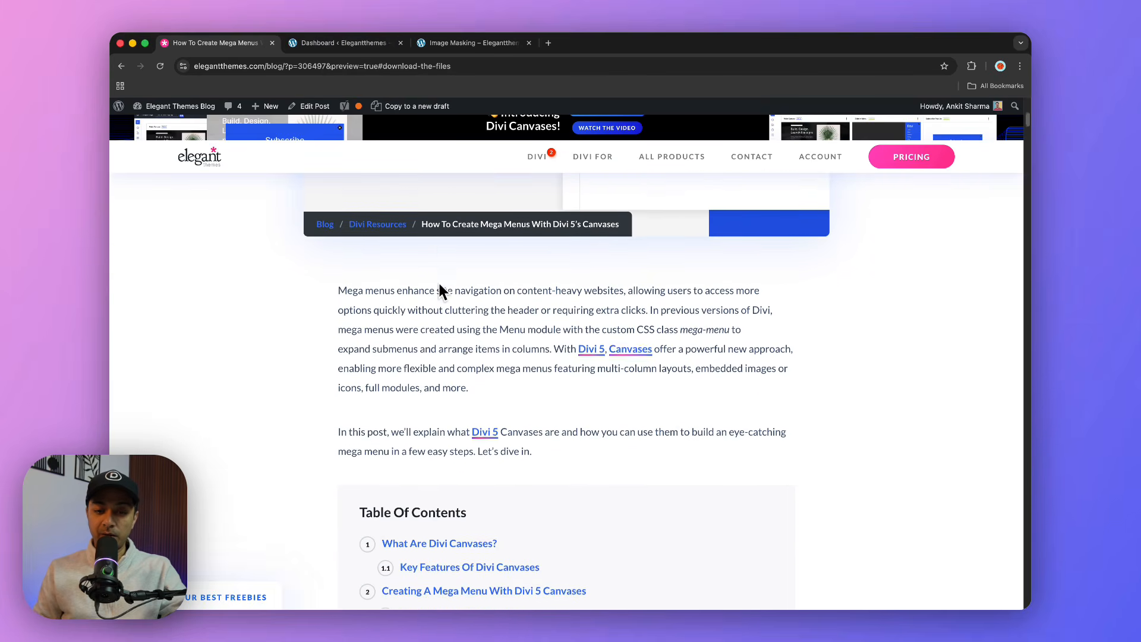
{"action": "scroll", "coordinate": [440, 292], "scroll_direction": "down", "scroll_amount": 2}
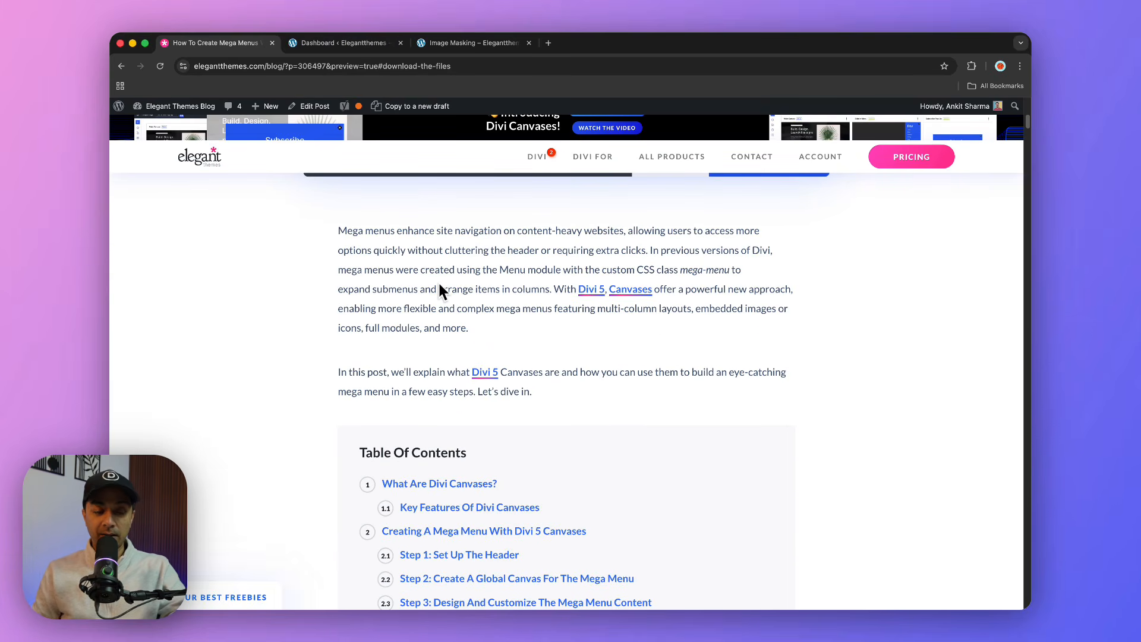
{"action": "scroll", "coordinate": [440, 284], "scroll_direction": "down", "scroll_amount": 10}
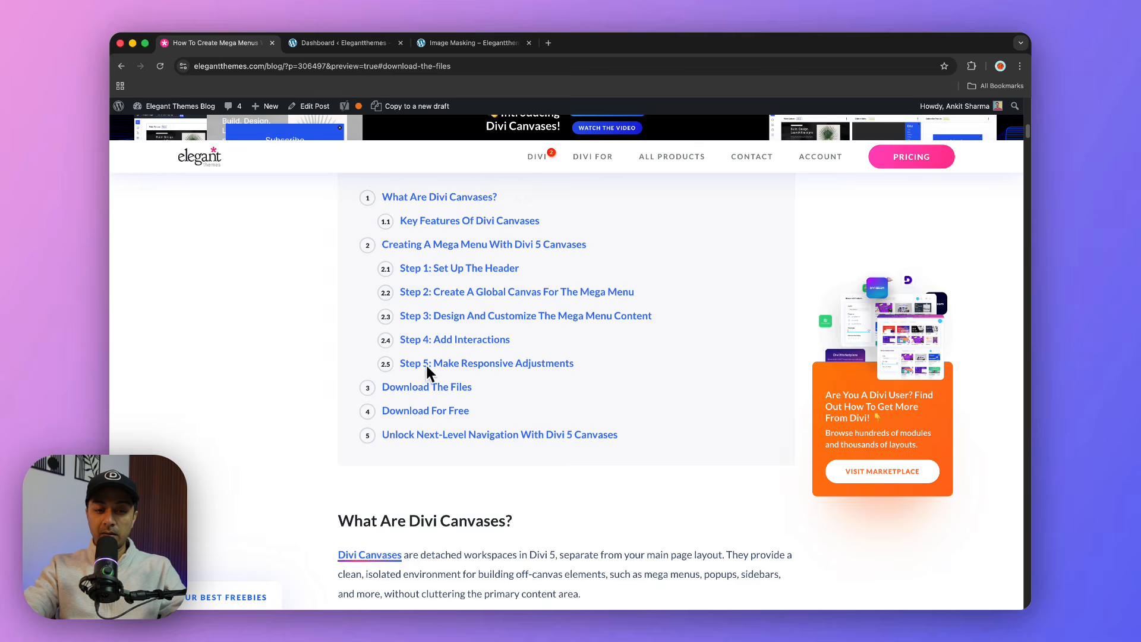
{"action": "left_click", "coordinate": [390, 380]}
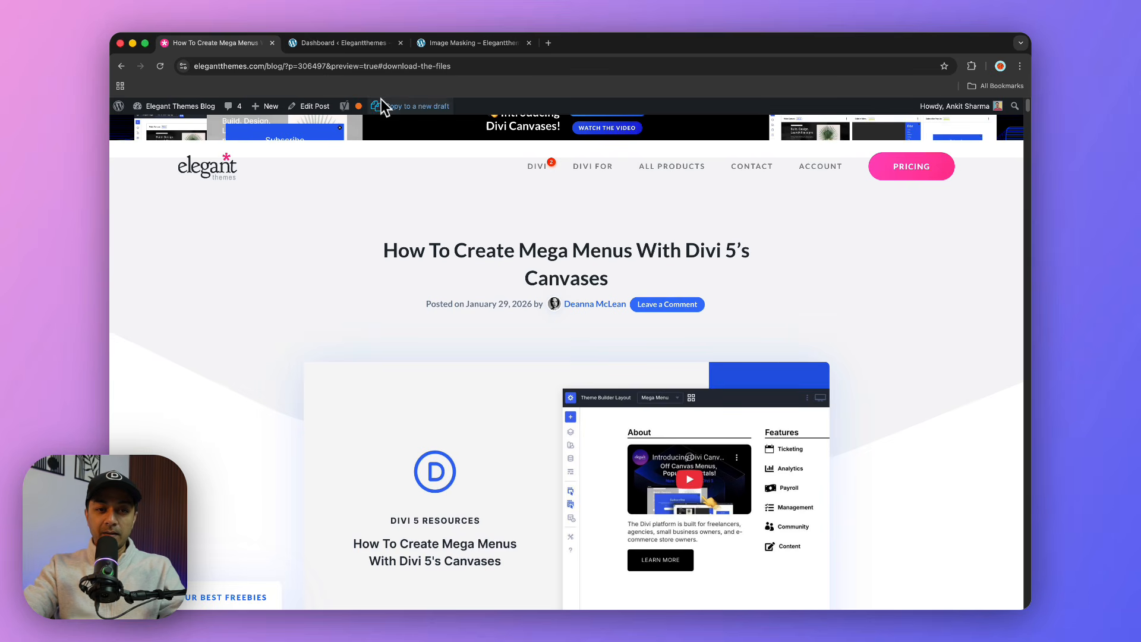
Step: Switch to the WordPress dashboard and open the Divi Theme Builder
{"action": "left_click", "coordinate": [351, 46]}
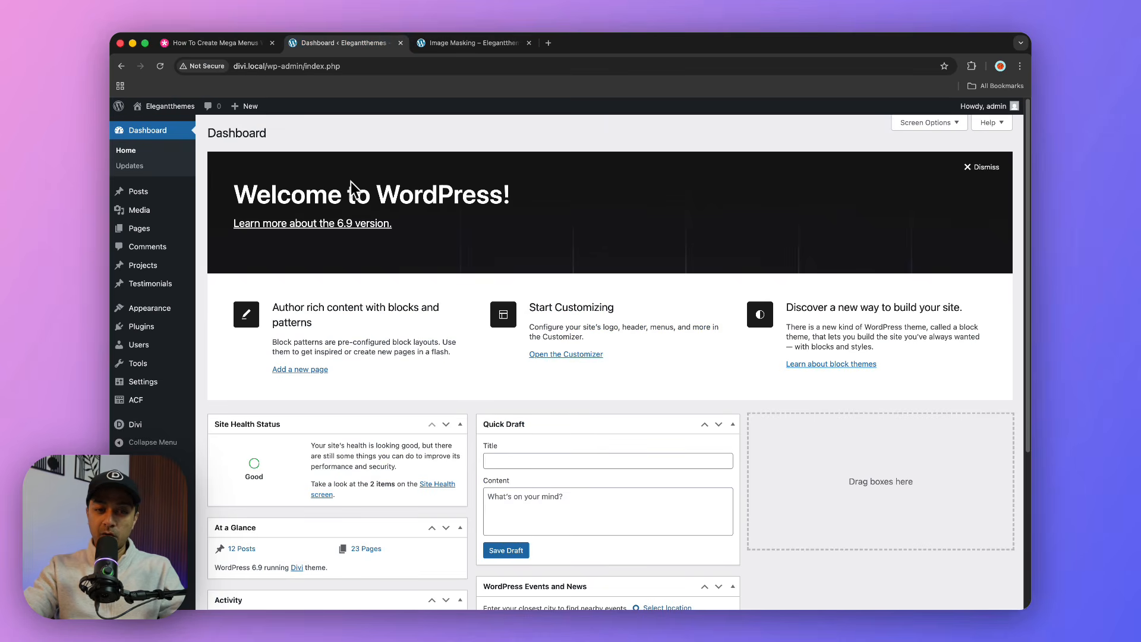
{"action": "scroll", "coordinate": [351, 184], "scroll_direction": "down", "scroll_amount": 2}
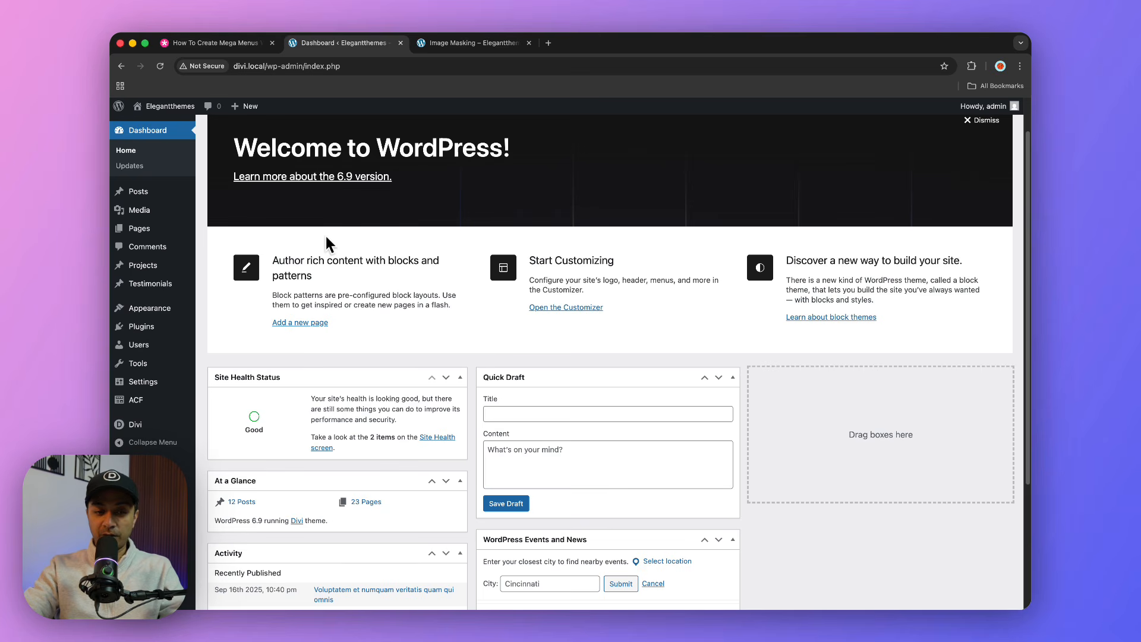
{"action": "mouse_move", "coordinate": [130, 423]}
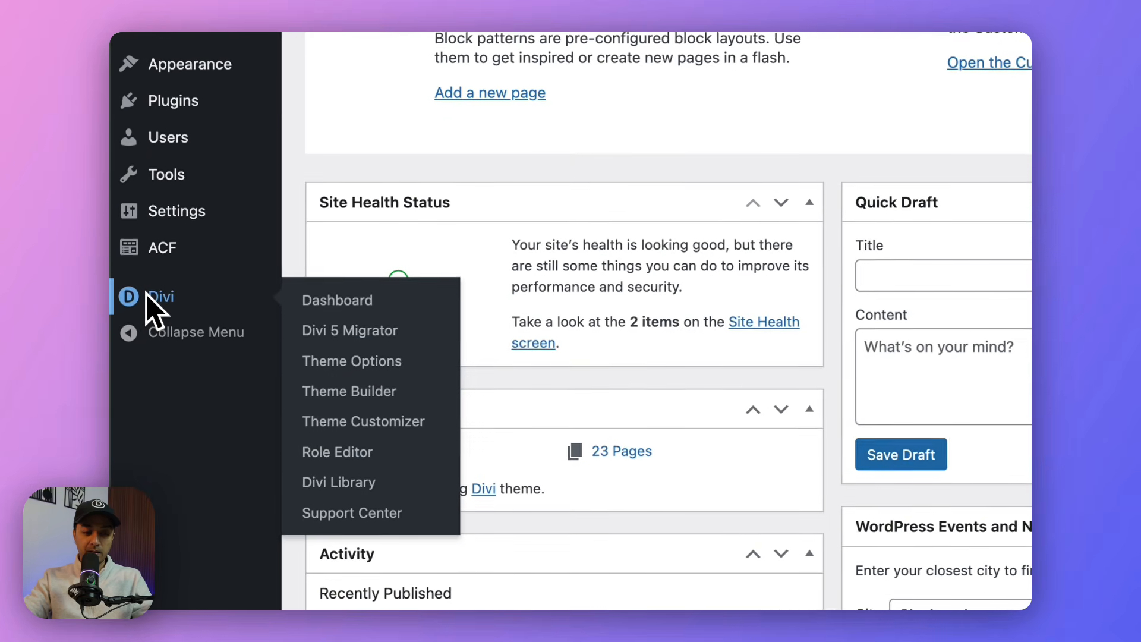
{"action": "left_click", "coordinate": [393, 397]}
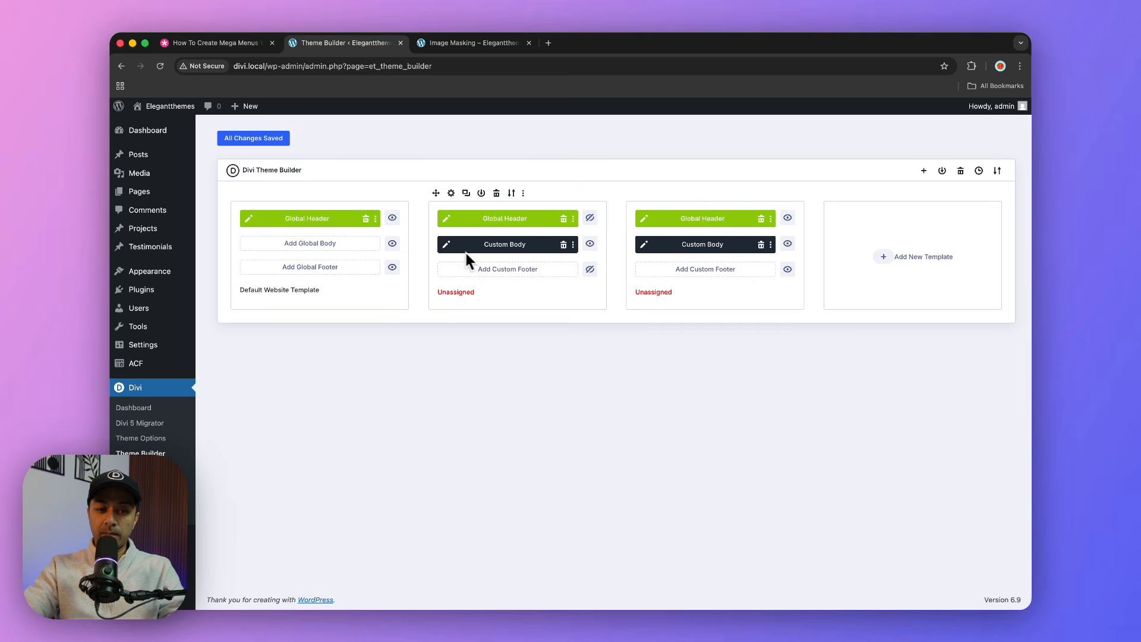
Step: Delete the global header from the Default Website Template and start building a new global header from scratch
{"action": "left_click", "coordinate": [366, 220]}
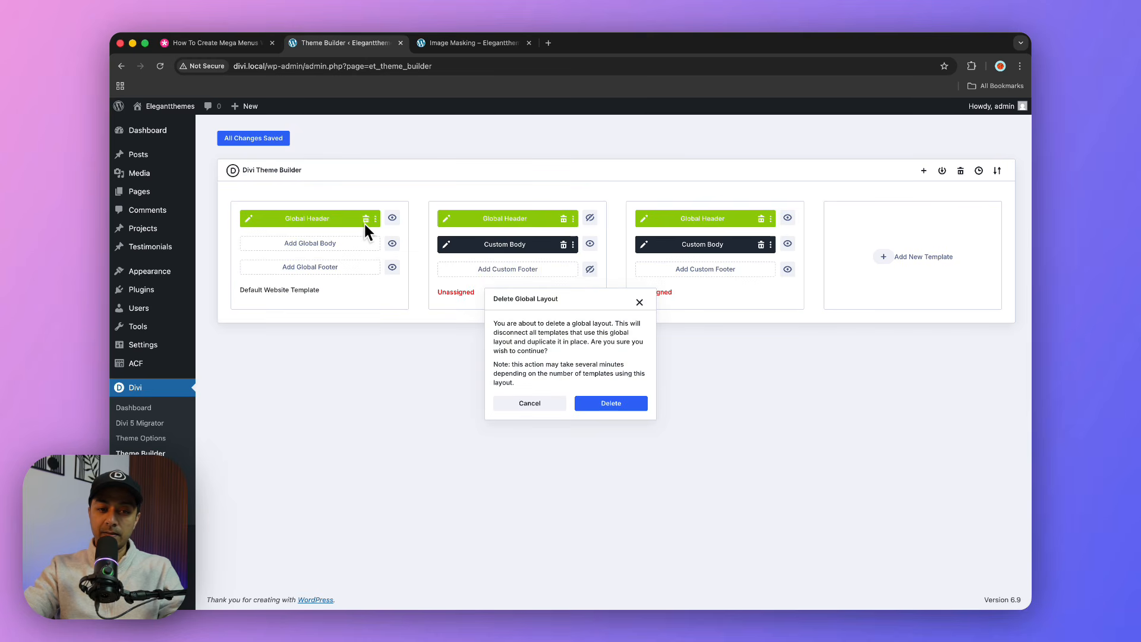
{"action": "left_click", "coordinate": [611, 404]}
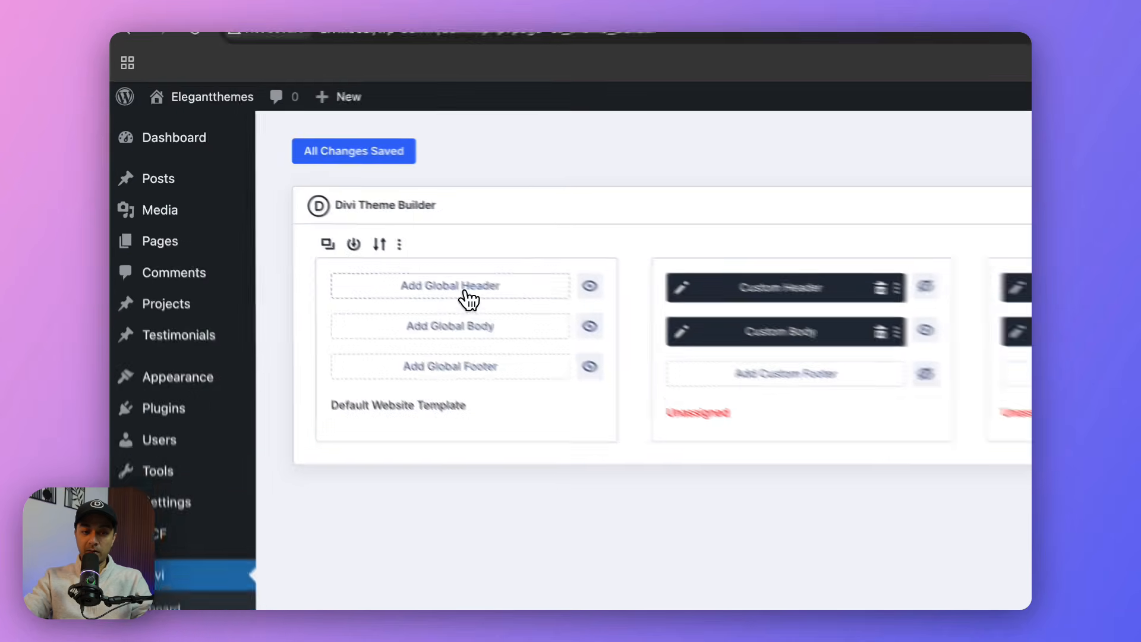
{"action": "left_click", "coordinate": [321, 220]}
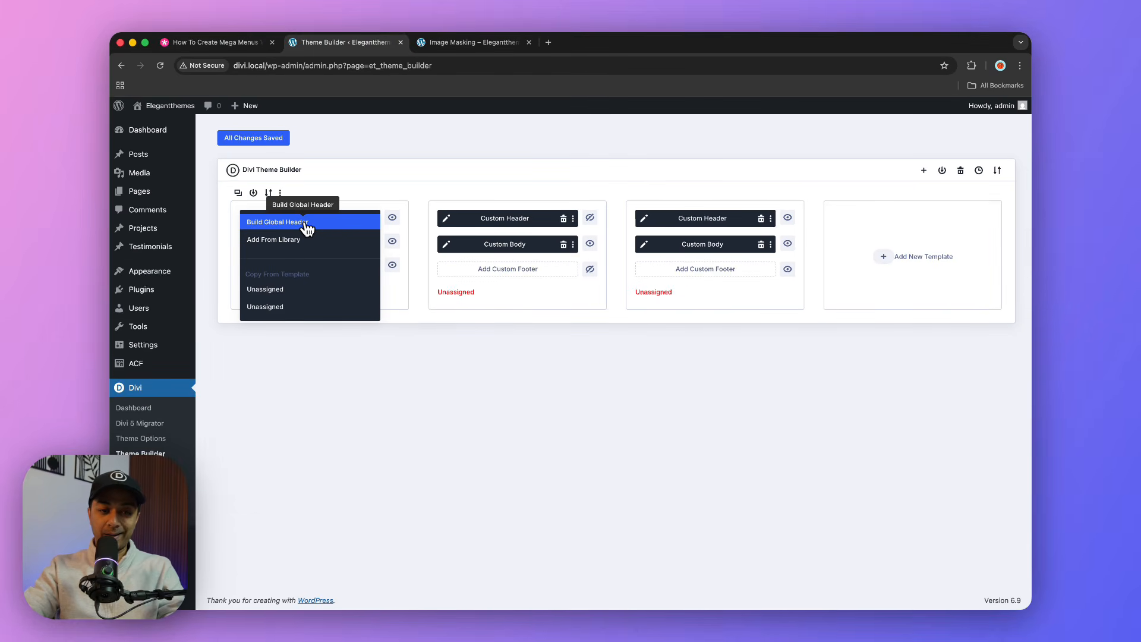
{"action": "left_click", "coordinate": [306, 222]}
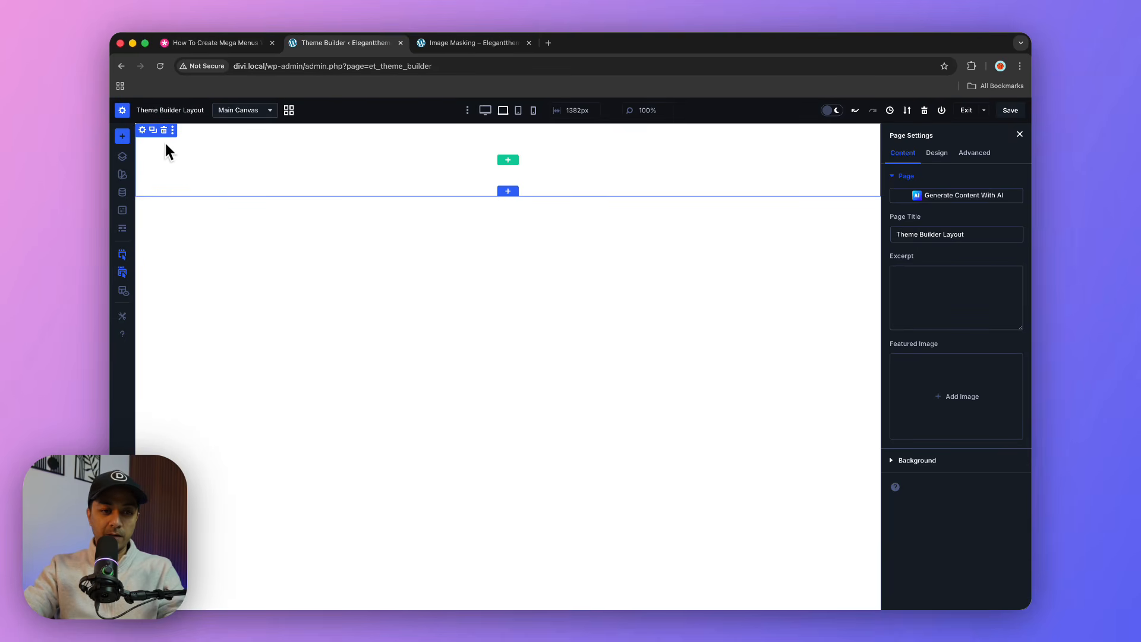
Step: Insert a single-column flex row in the empty header section and add an Image module to it
{"action": "left_click", "coordinate": [144, 131]}
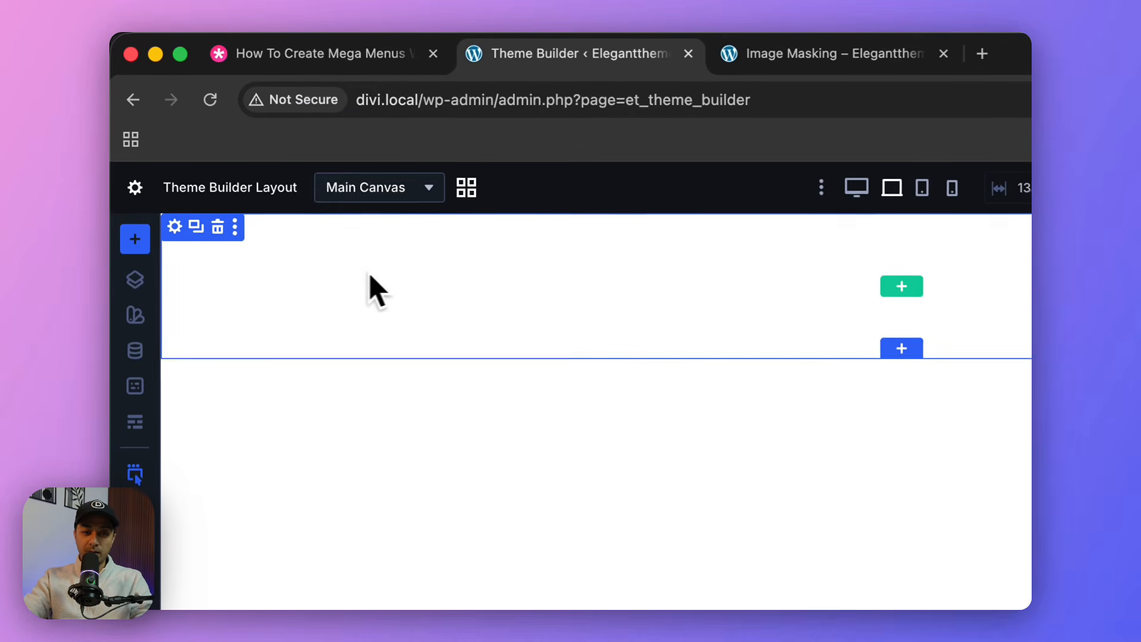
{"action": "left_click", "coordinate": [902, 286]}
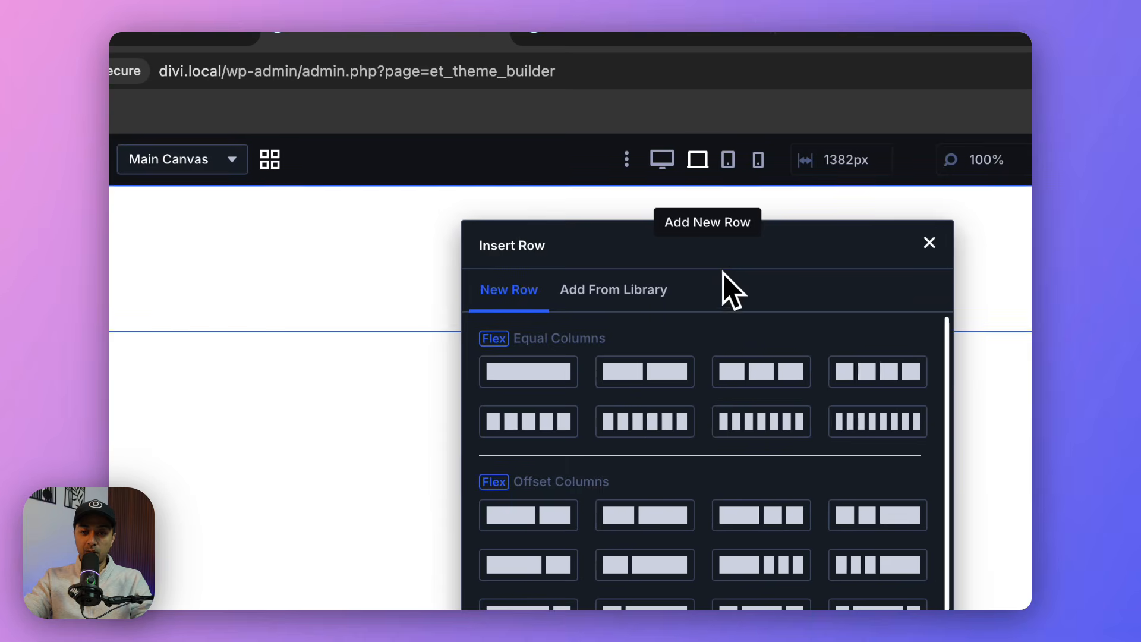
{"action": "left_click", "coordinate": [510, 384]}
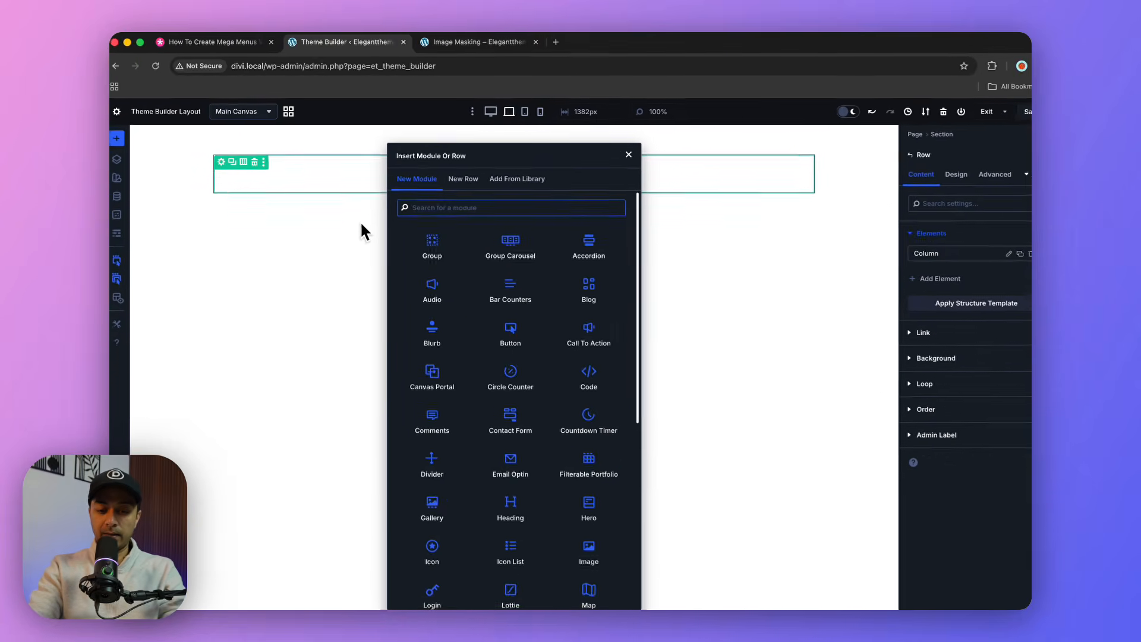
{"action": "type", "text": "image"}
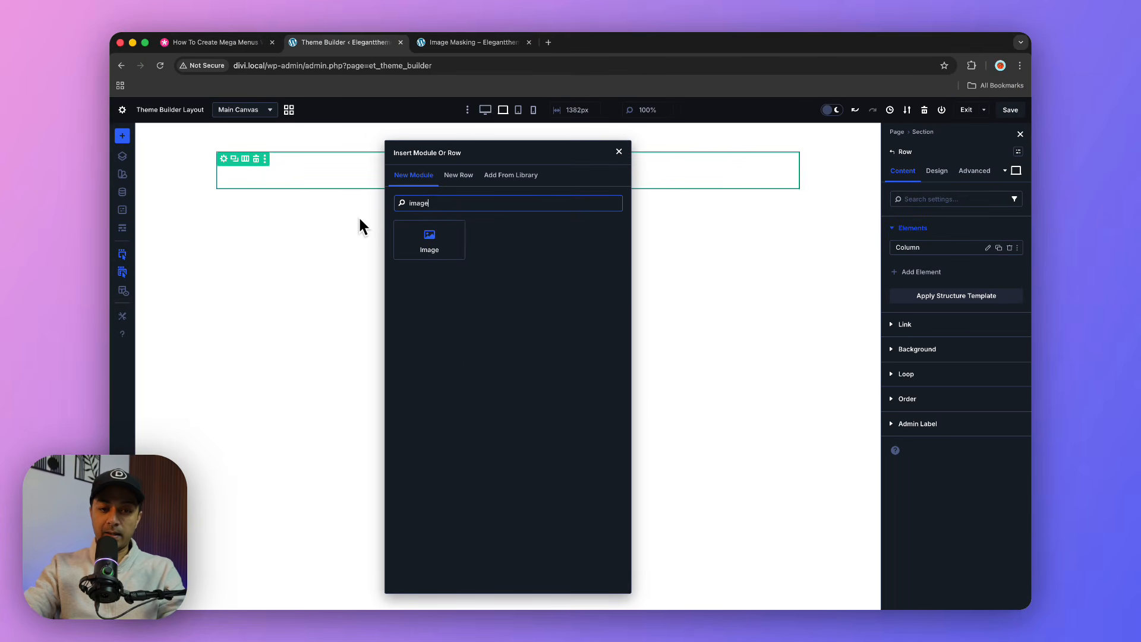
{"action": "left_click", "coordinate": [429, 240]}
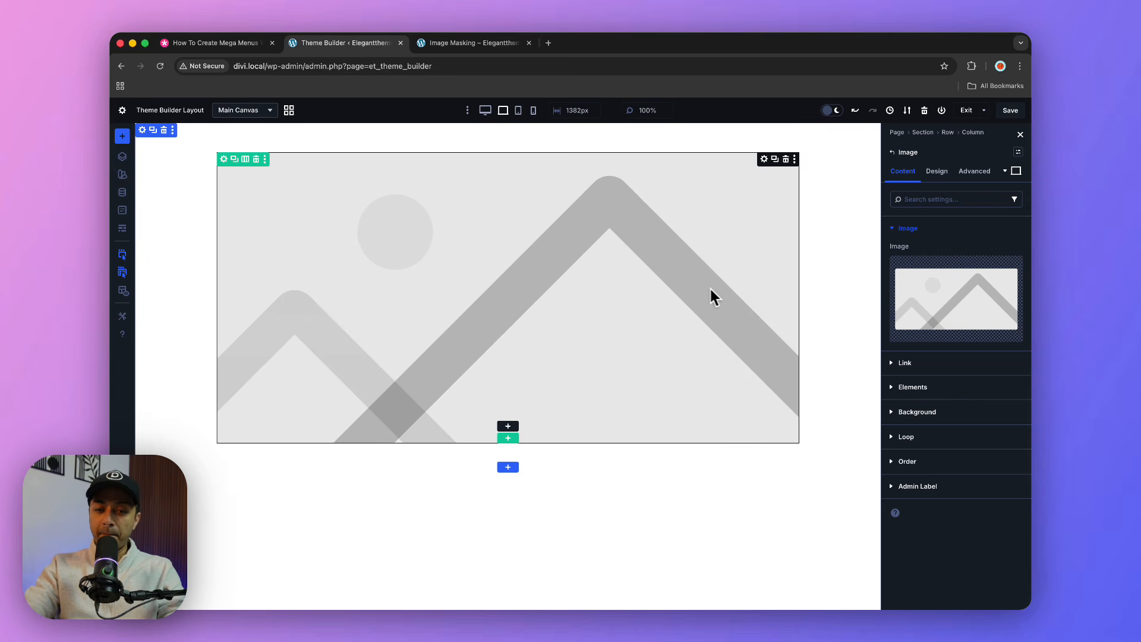
Step: Set the module's image to divi-logo-mark-black.webp from the Media Library
{"action": "left_click", "coordinate": [914, 308]}
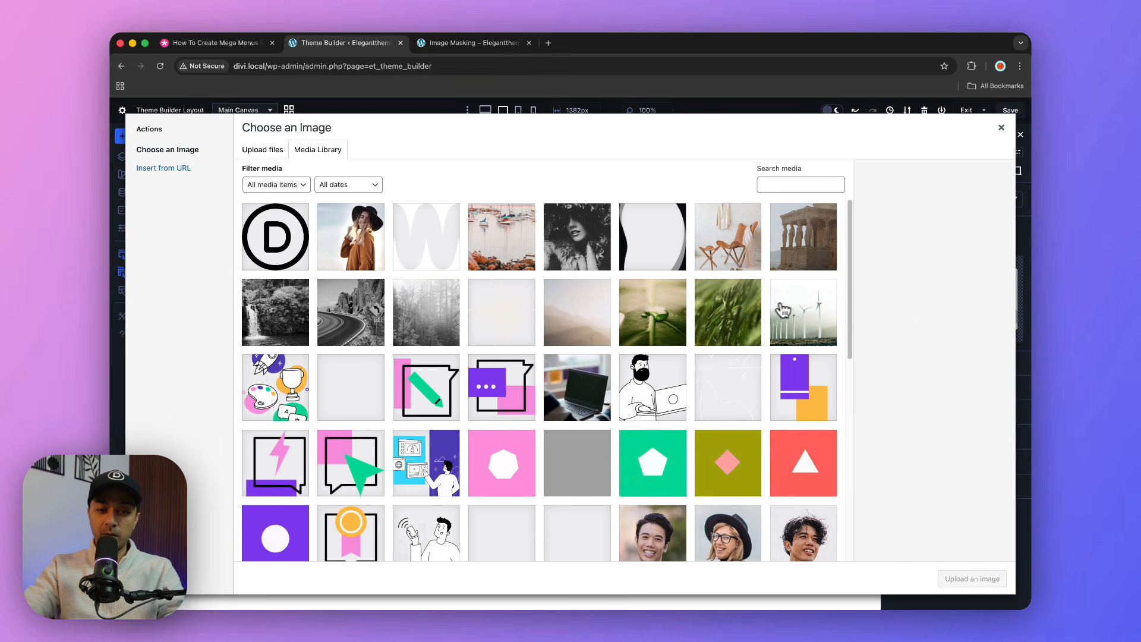
{"action": "left_click", "coordinate": [282, 262]}
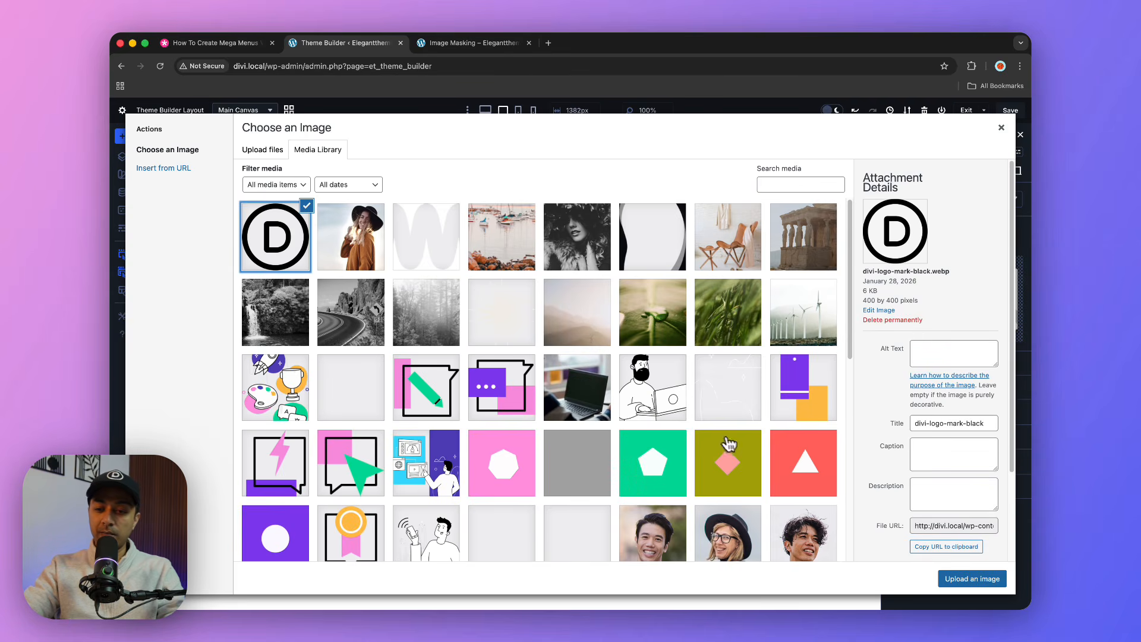
{"action": "left_click", "coordinate": [950, 580]}
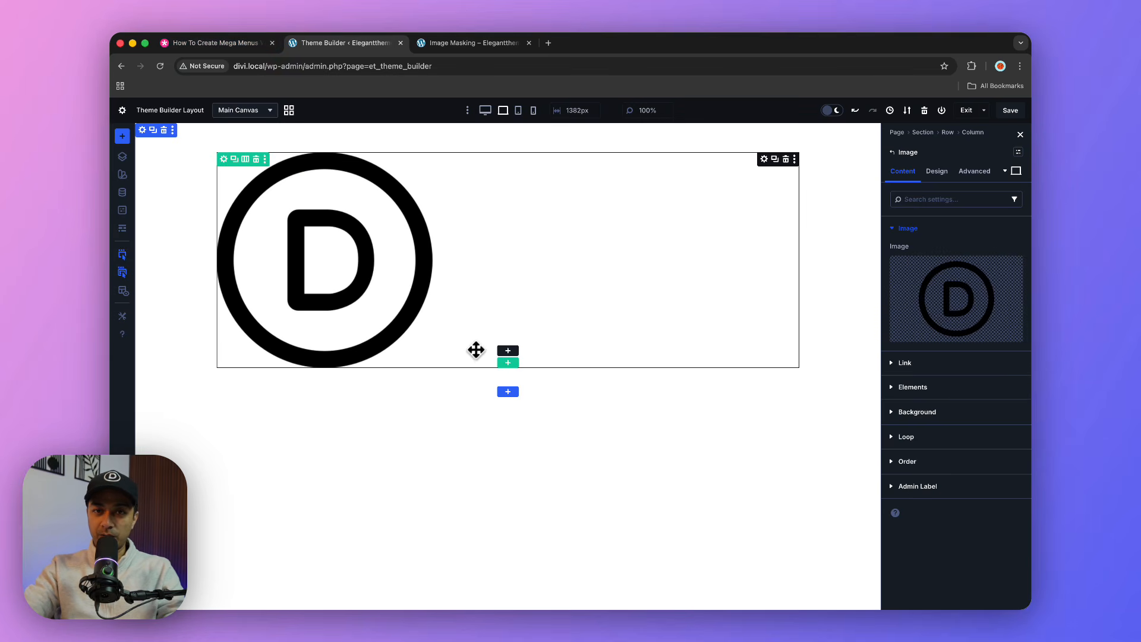
Step: Add an Icon module below the logo image and choose the bold three-bar hamburger icon for it
{"action": "right_click", "coordinate": [388, 262]}
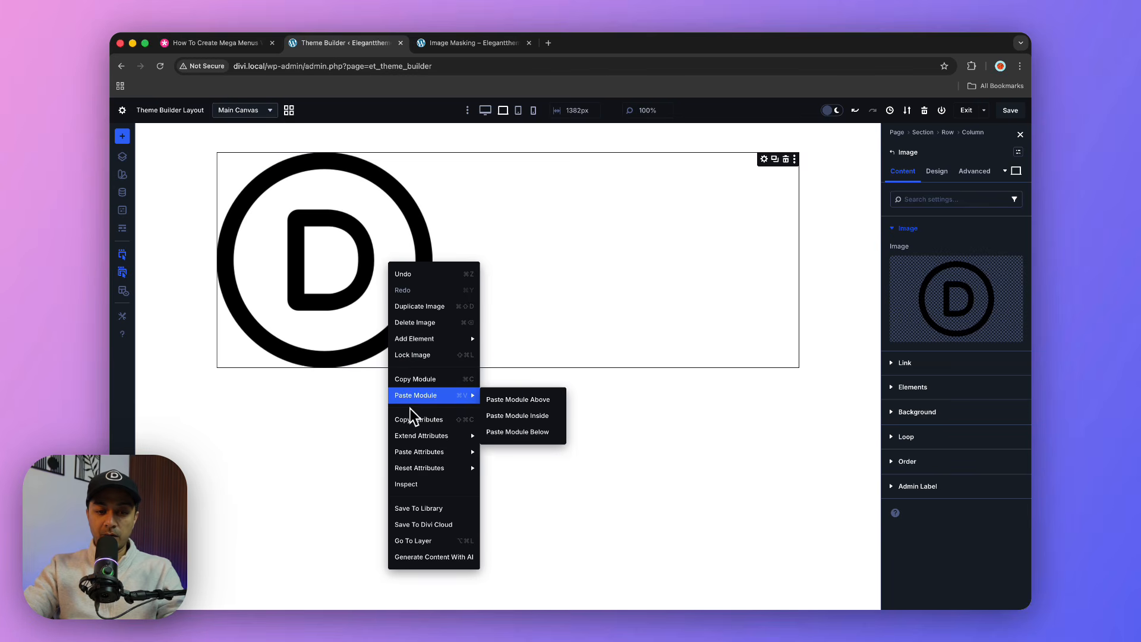
{"action": "mouse_move", "coordinate": [411, 345]}
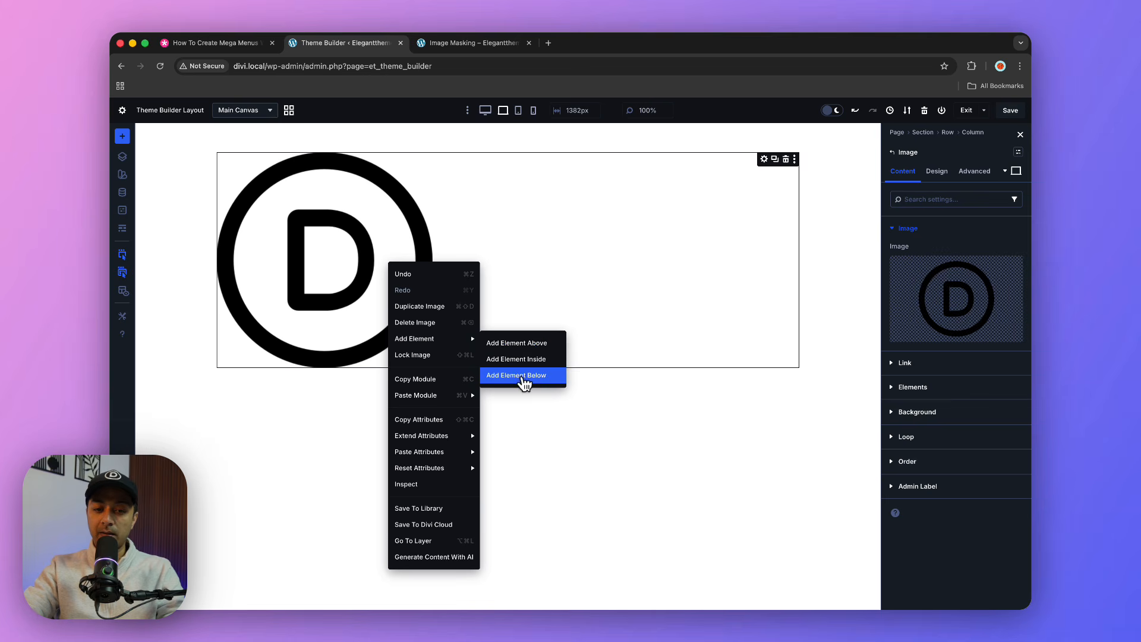
{"action": "left_click", "coordinate": [522, 383]}
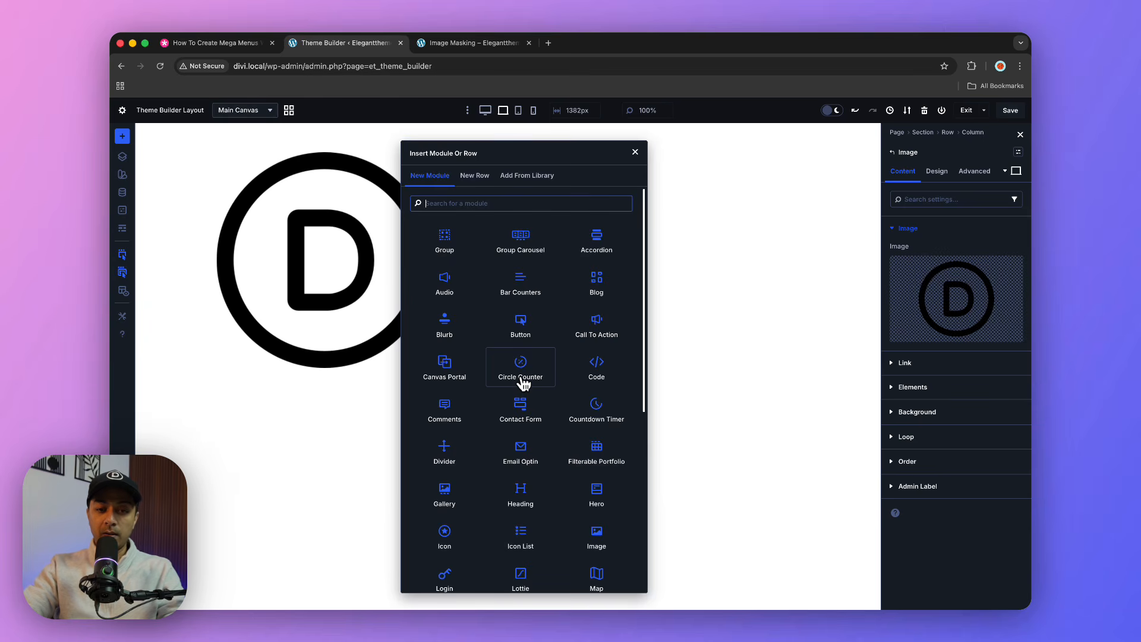
{"action": "type", "text": "icon"}
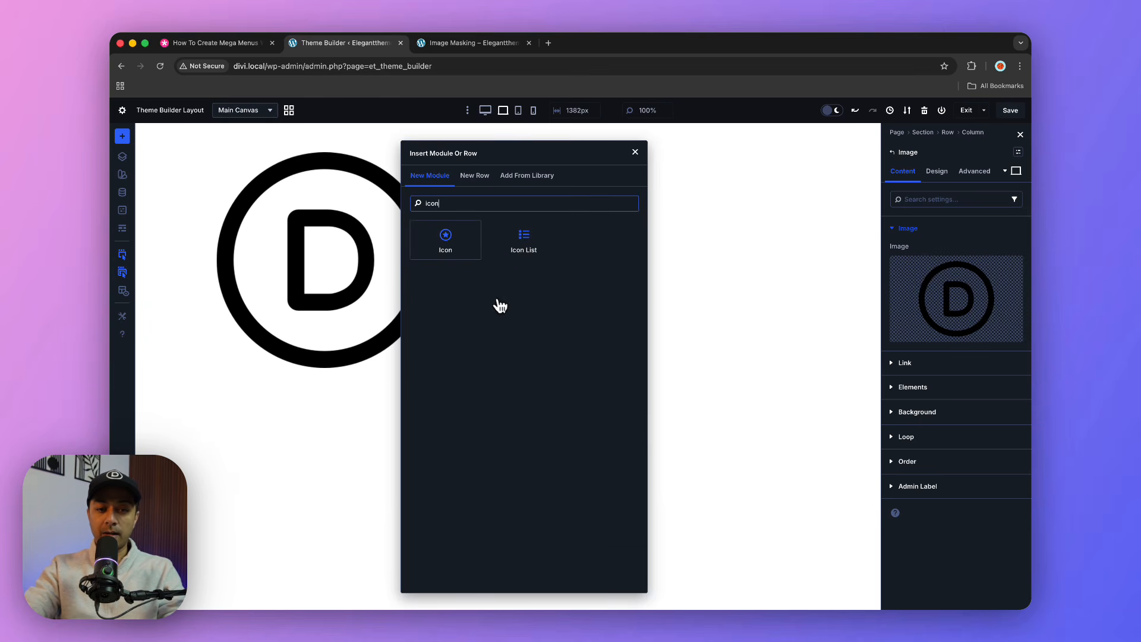
{"action": "left_click", "coordinate": [445, 243]}
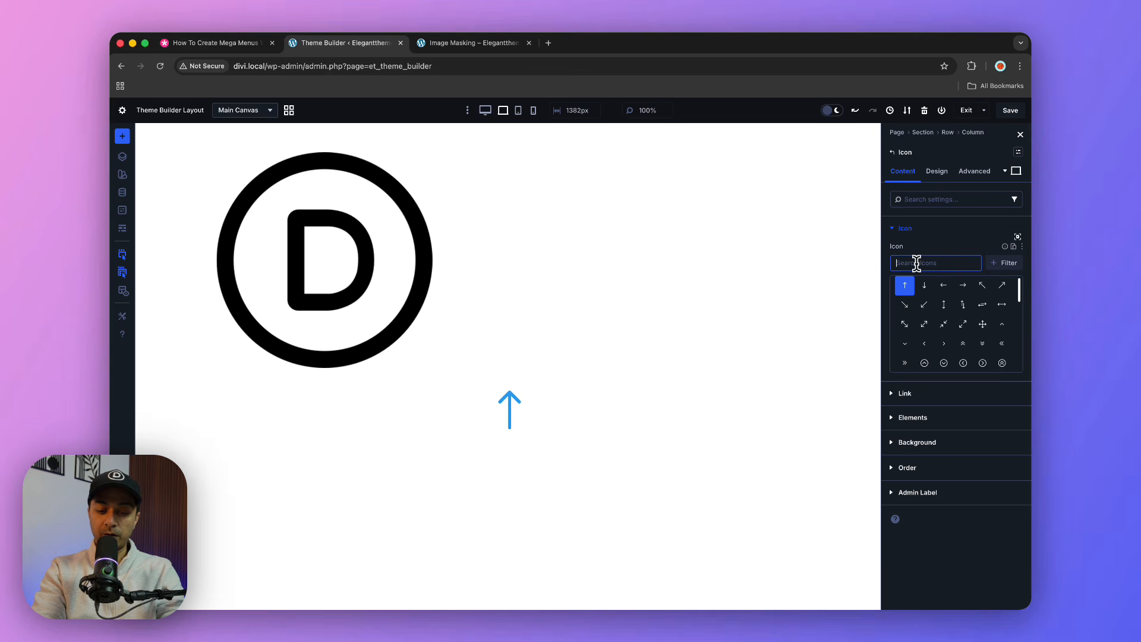
{"action": "type", "text": "ham"}
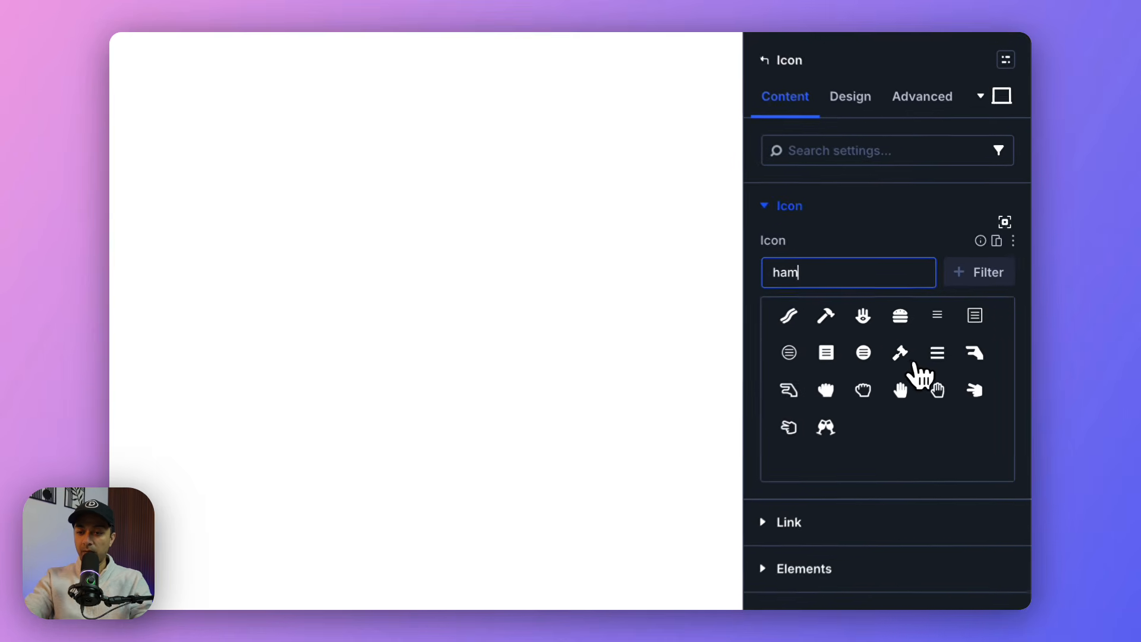
{"action": "left_click", "coordinate": [931, 359]}
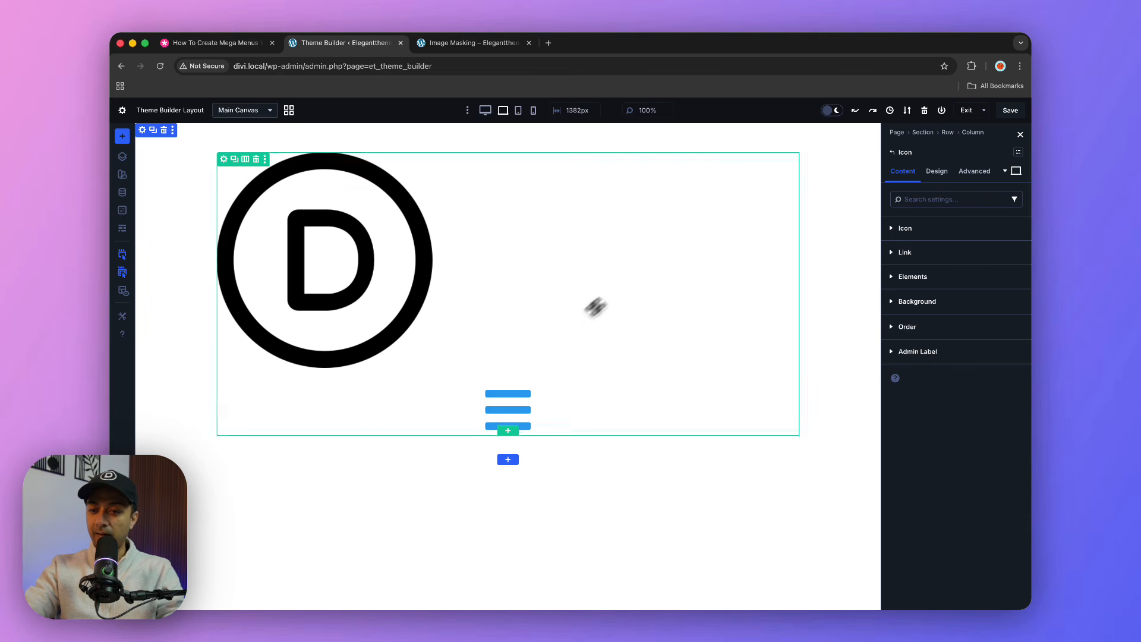
Step: Style the hamburger icon with the global color #072130 and an icon size of 40 px
{"action": "left_click", "coordinate": [937, 172]}
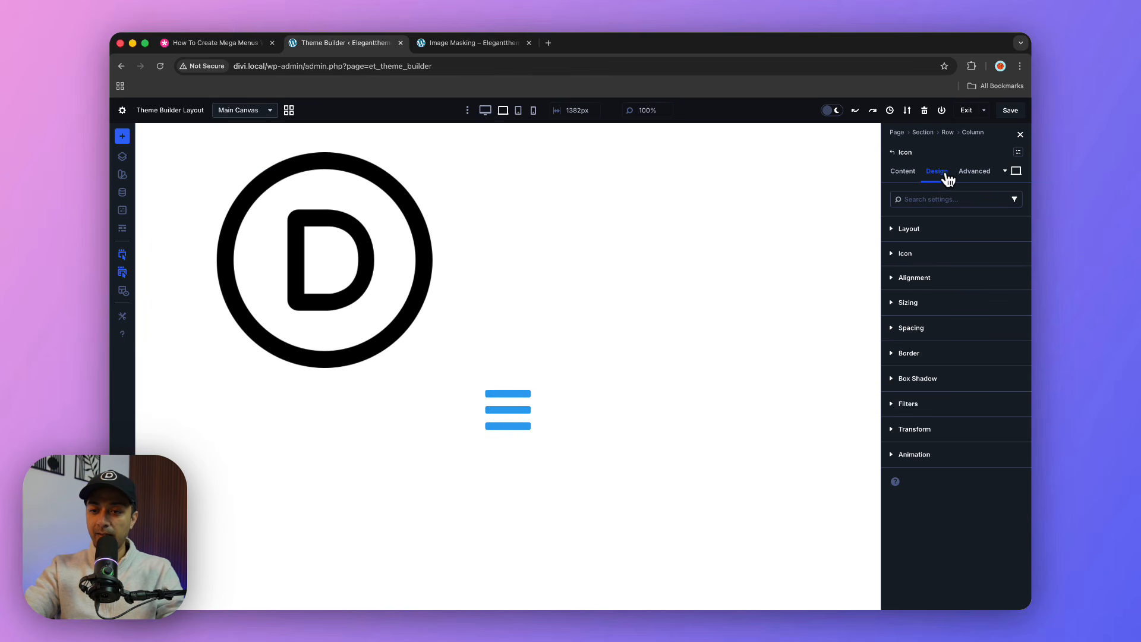
{"action": "left_click", "coordinate": [904, 254]}
{"action": "left_click", "coordinate": [897, 289]}
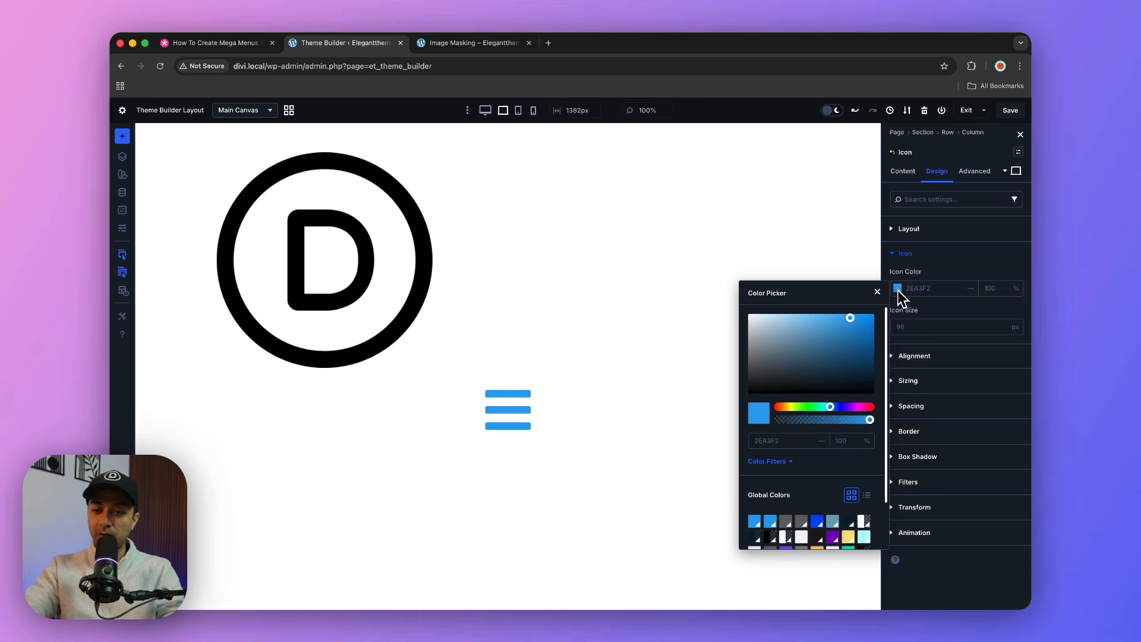
{"action": "left_click", "coordinate": [838, 518]}
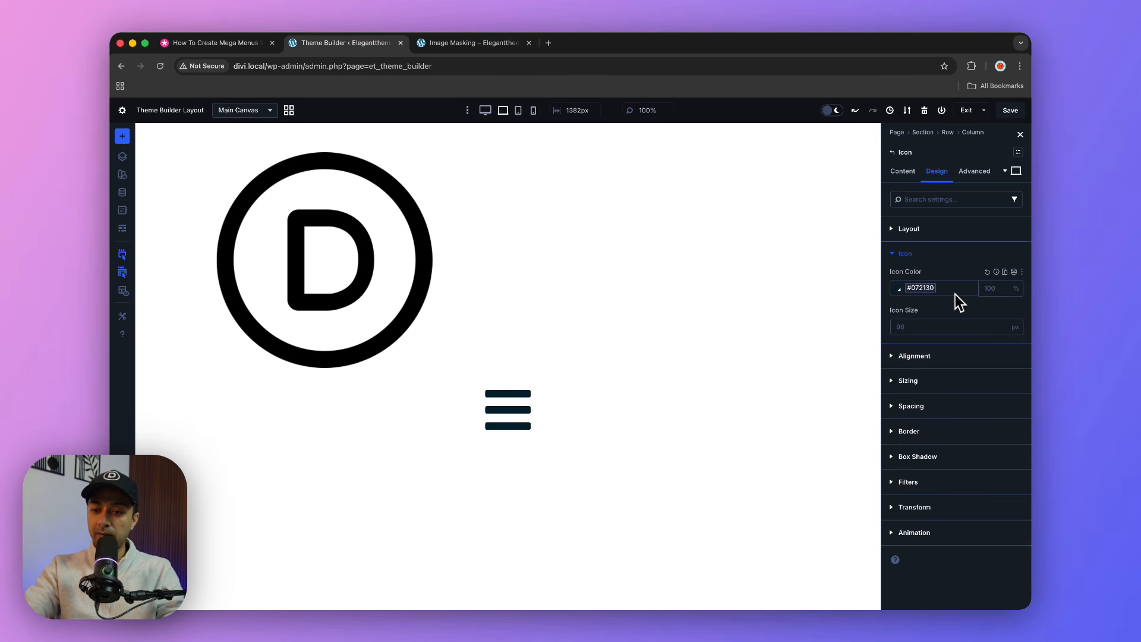
{"action": "left_click", "coordinate": [928, 326]}
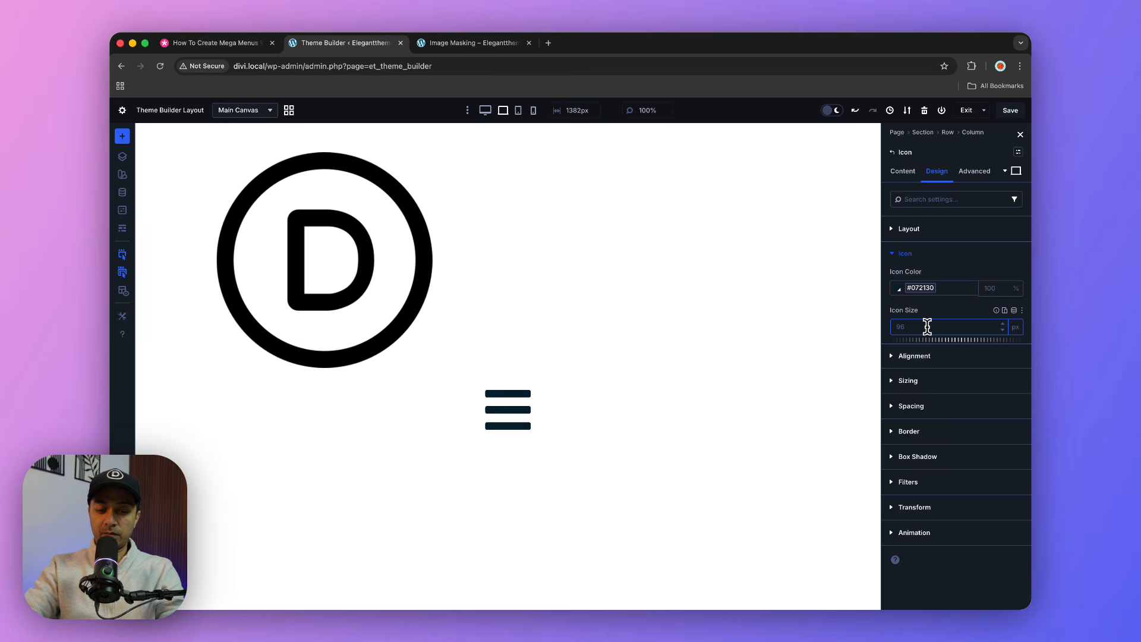
{"action": "type", "text": "40"}
{"action": "key", "text": "Tab"}
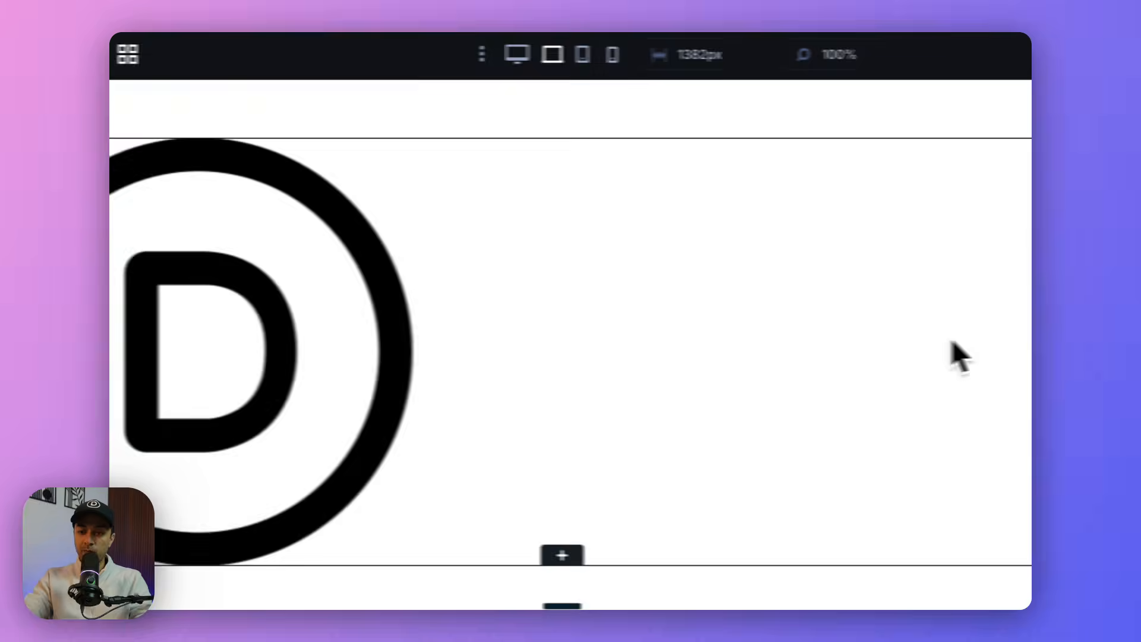
Step: Set the logo image's width to 50 px in its sizing settings
{"action": "left_click", "coordinate": [866, 188]}
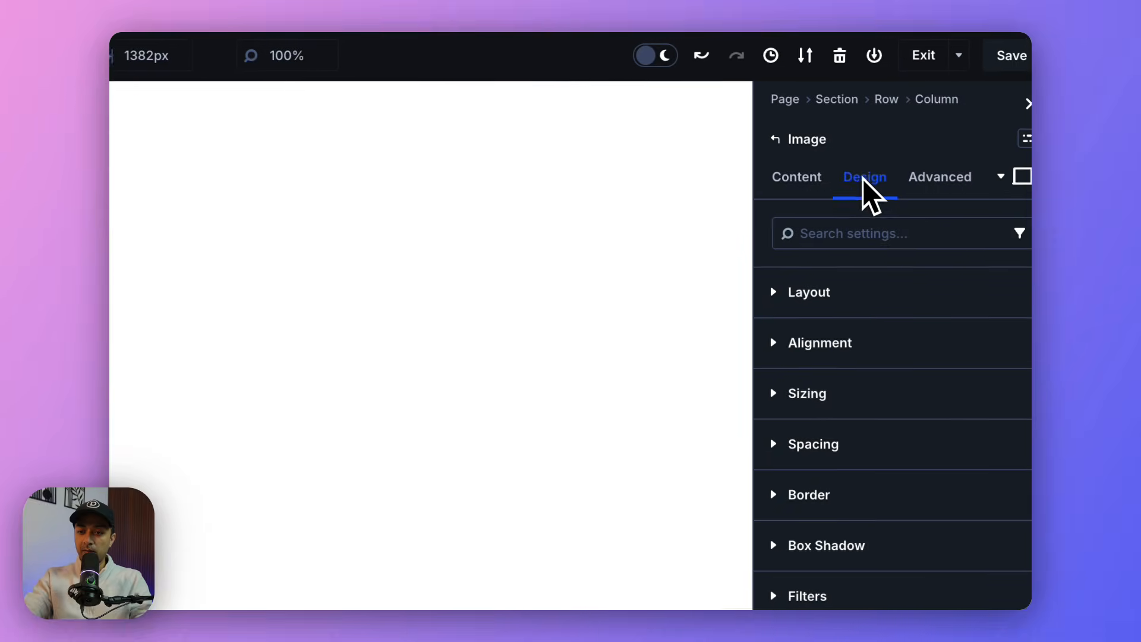
{"action": "left_click", "coordinate": [790, 395]}
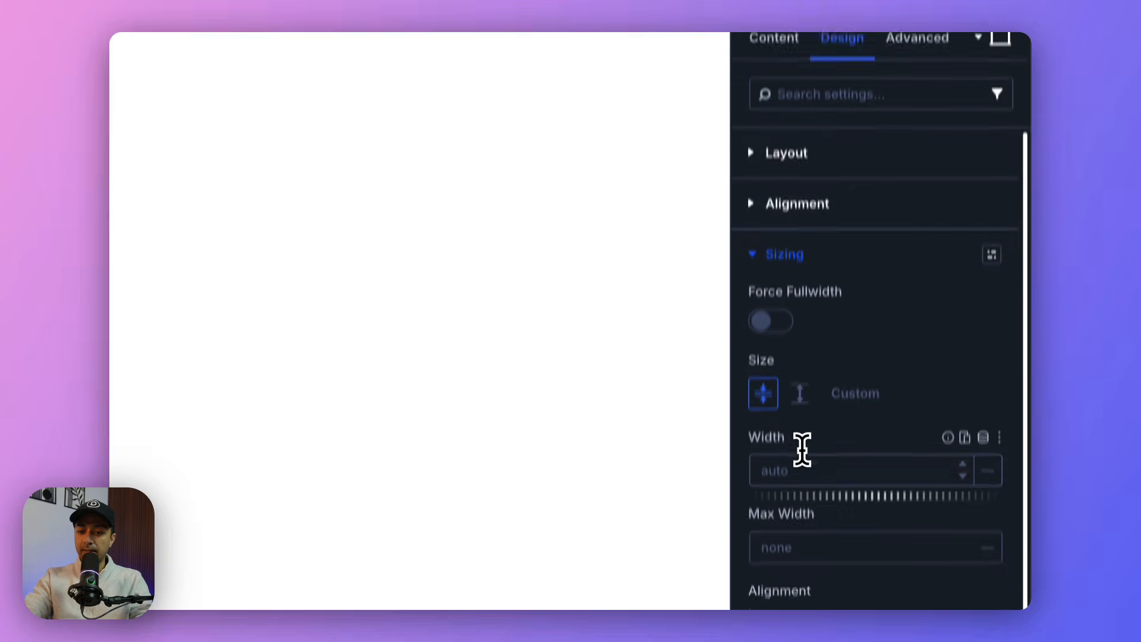
{"action": "scroll", "coordinate": [802, 450], "scroll_direction": "down", "scroll_amount": 2}
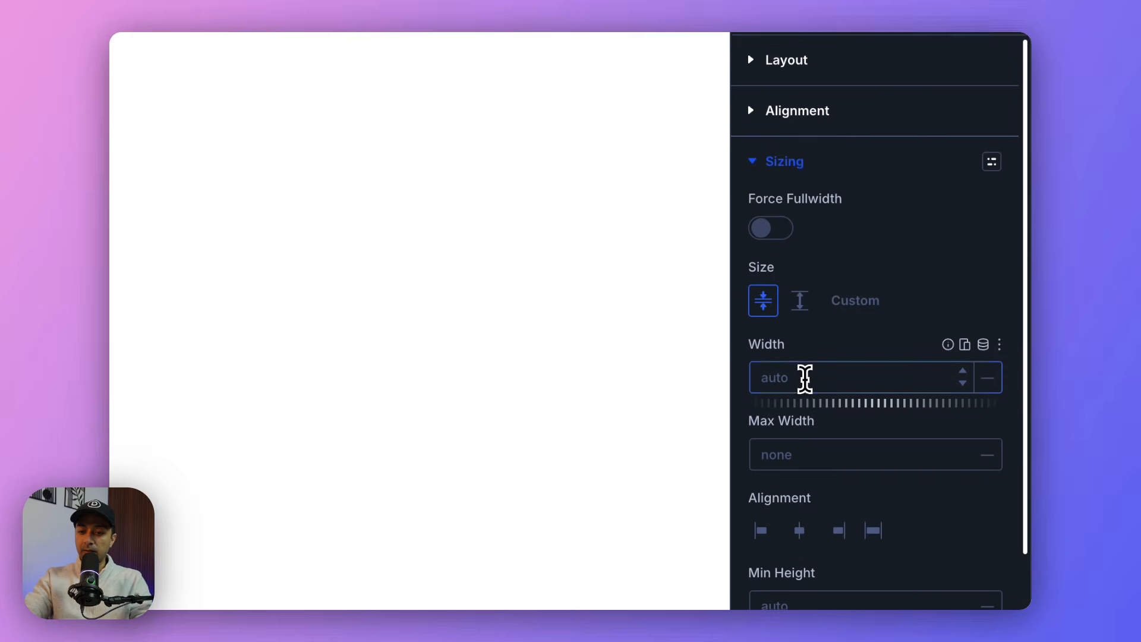
{"action": "left_click", "coordinate": [805, 364]}
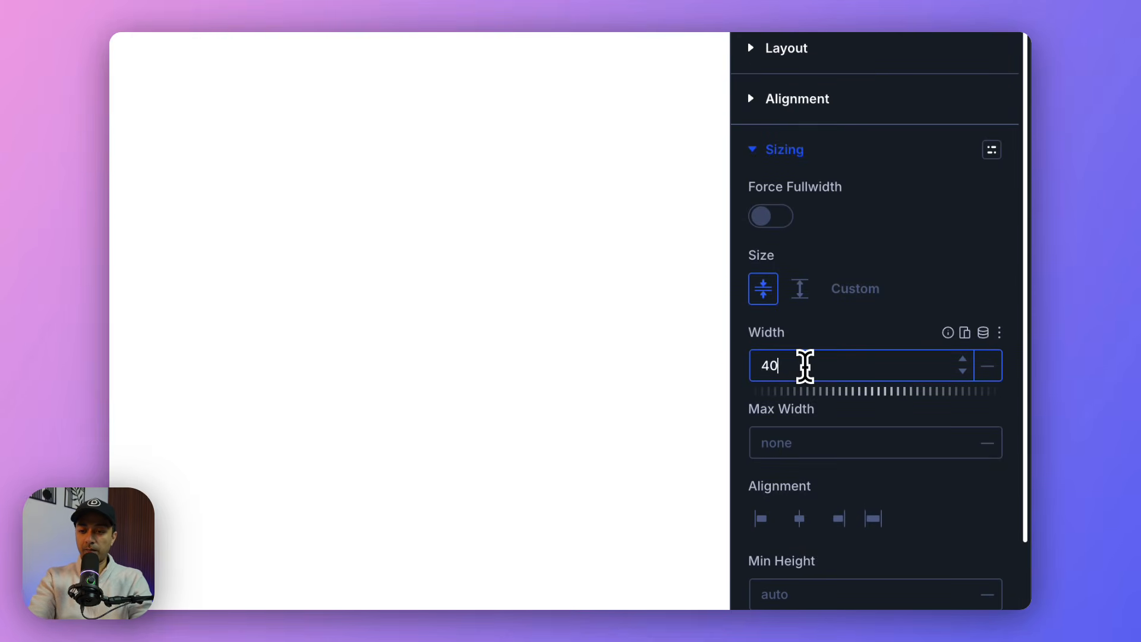
{"action": "left_click", "coordinate": [987, 373]}
{"action": "left_click", "coordinate": [987, 394]}
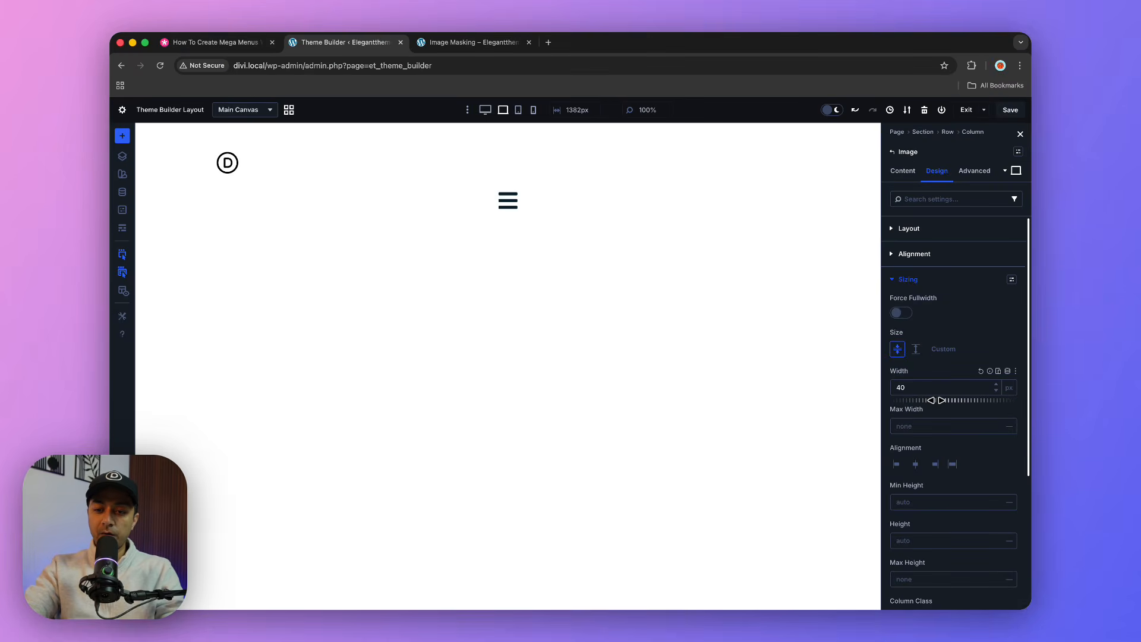
{"action": "left_click_drag", "start_coordinate": [937, 400], "coordinate": [939, 400]}
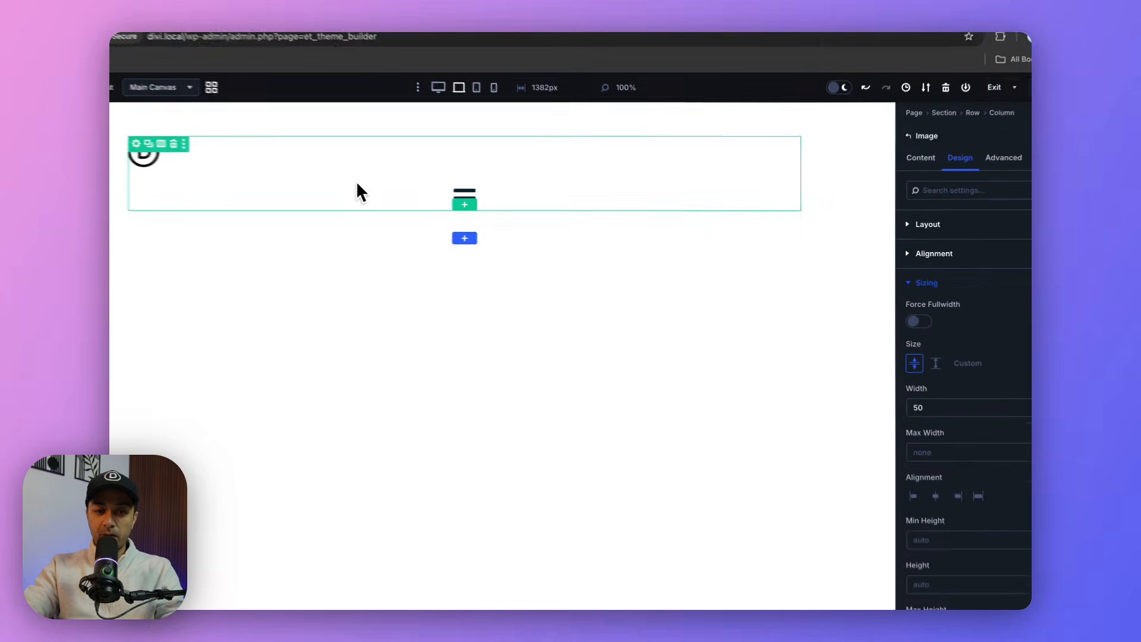
Step: Set the header column's flex layout to Row direction with Space Between justification and centered items
{"action": "left_click", "coordinate": [461, 167]}
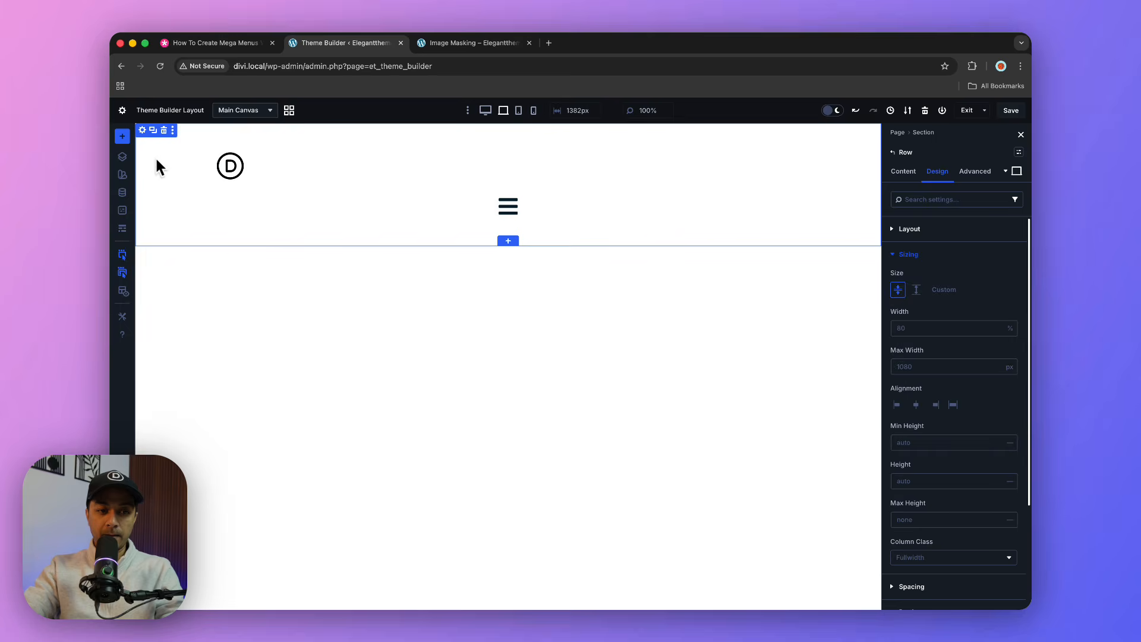
{"action": "left_click", "coordinate": [128, 191]}
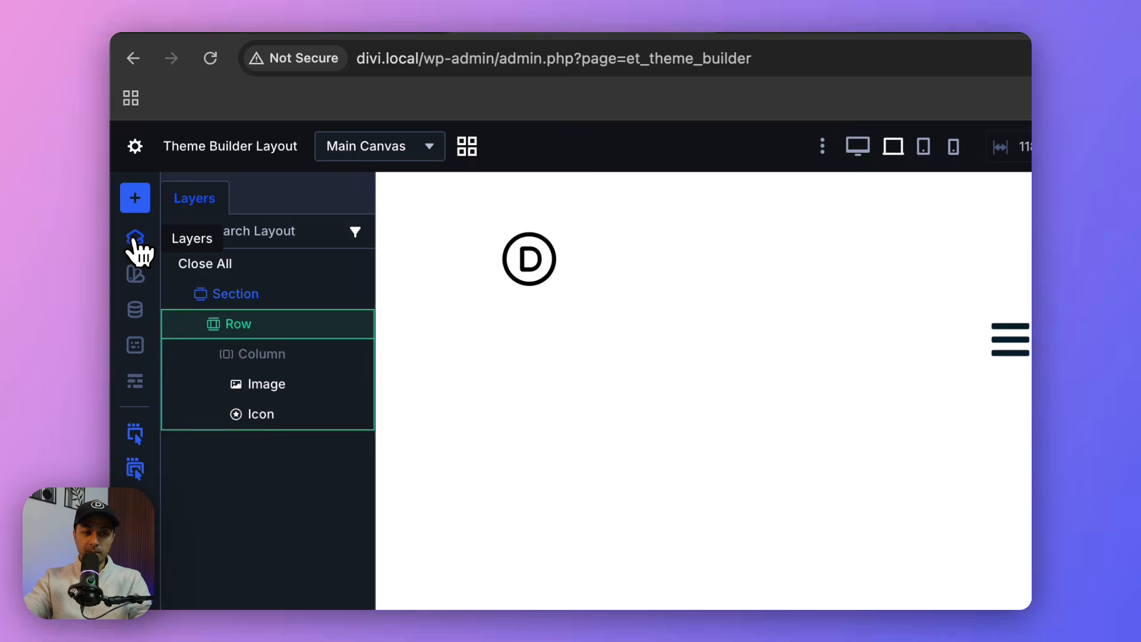
{"action": "left_click", "coordinate": [250, 364]}
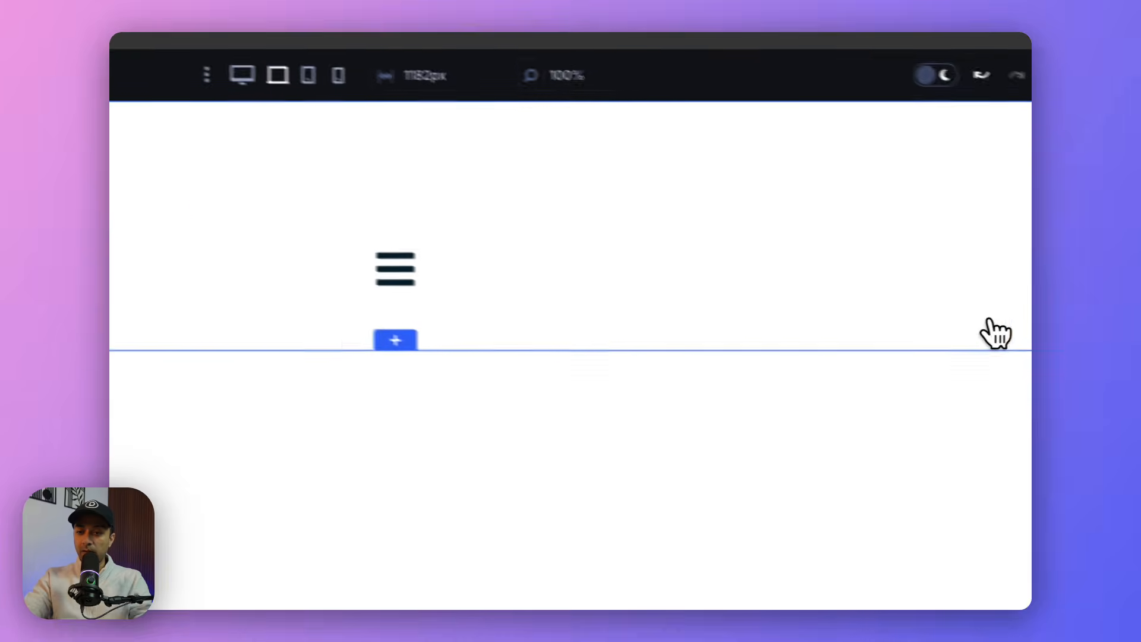
{"action": "left_click", "coordinate": [808, 195]}
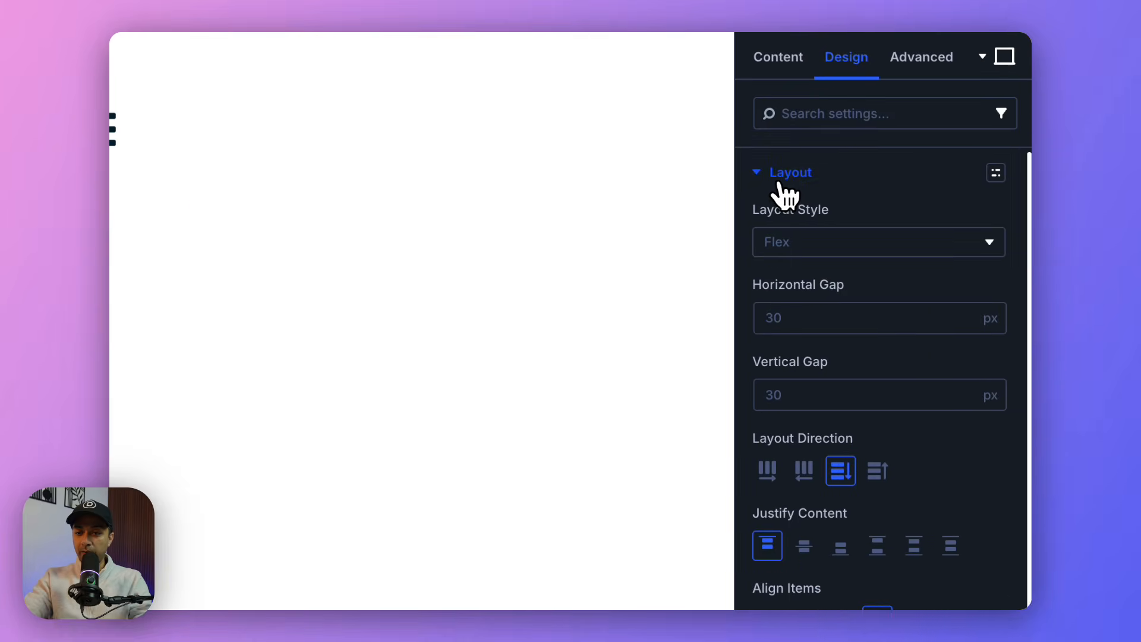
{"action": "scroll", "coordinate": [772, 369], "scroll_direction": "down", "scroll_amount": 3}
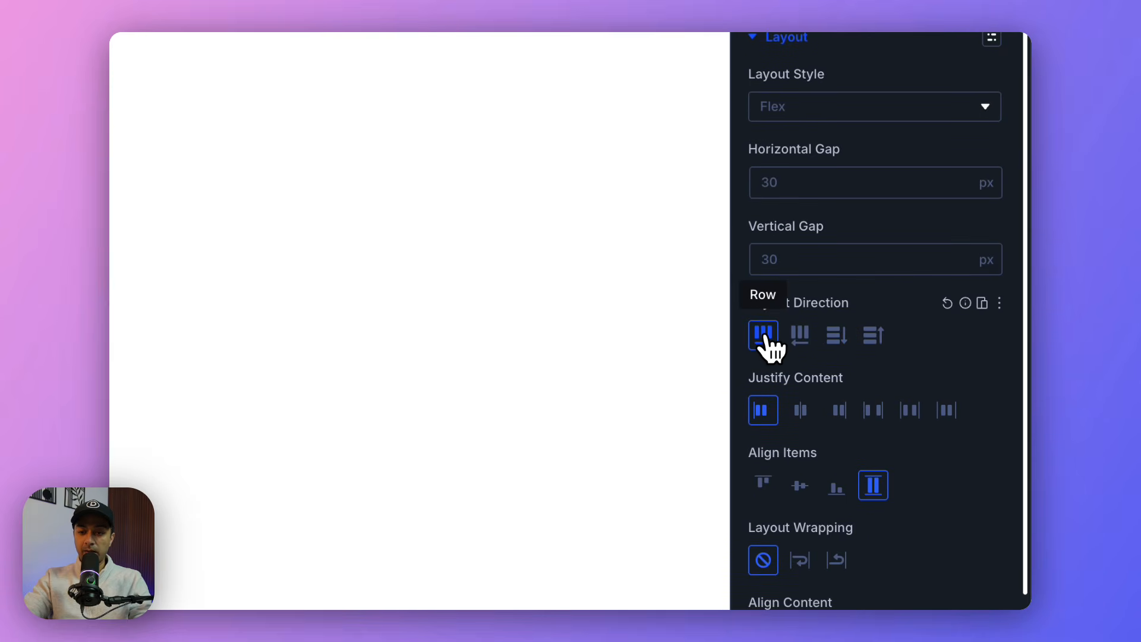
{"action": "left_click", "coordinate": [873, 419]}
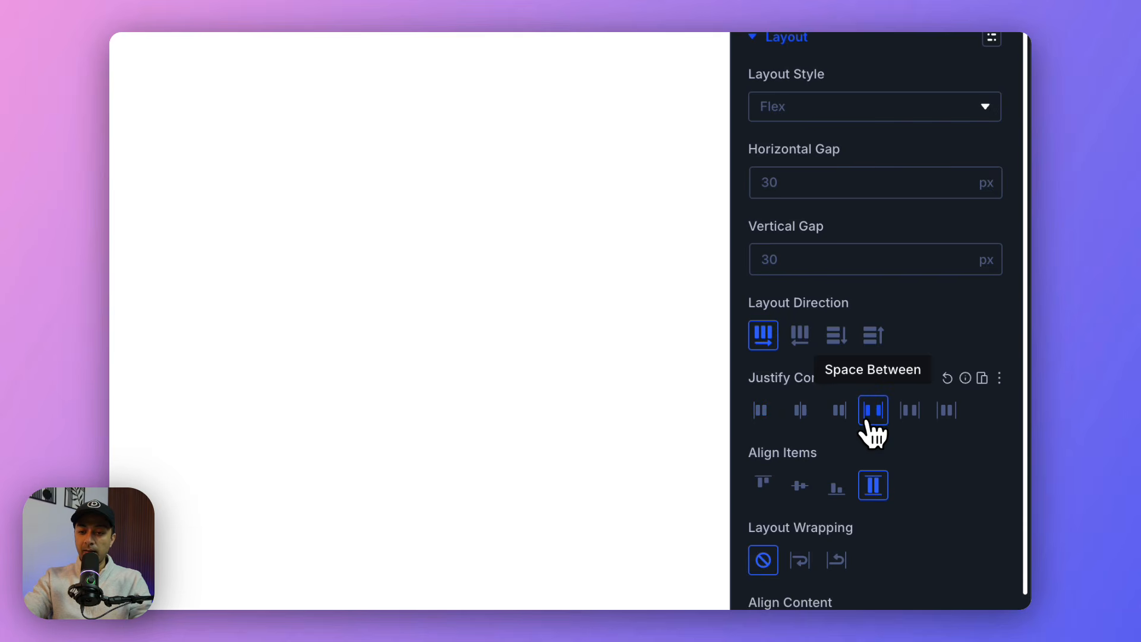
{"action": "left_click", "coordinate": [806, 484]}
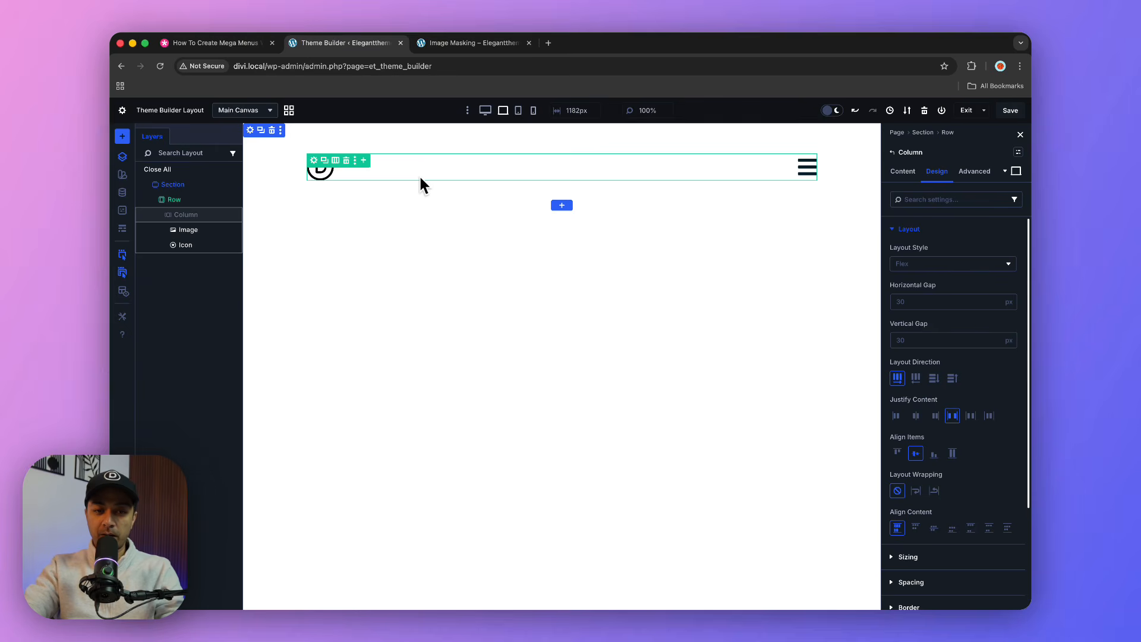
Step: Save the header layout and the Theme Builder changes, and check the header on the Image Masking page preview
{"action": "left_click", "coordinate": [1018, 113]}
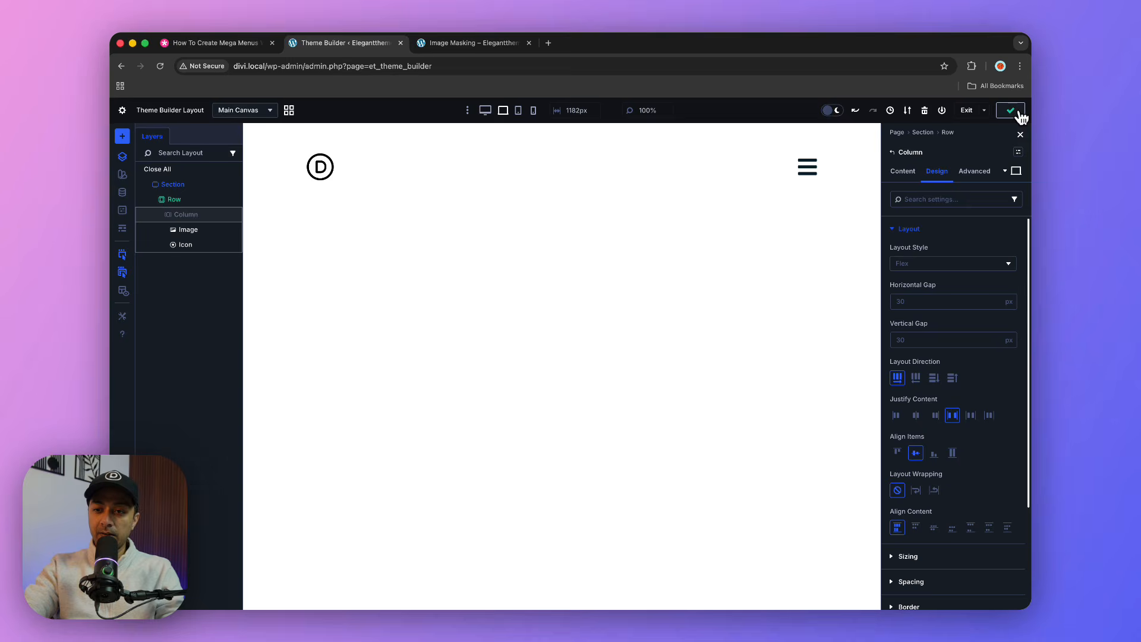
{"action": "left_click", "coordinate": [967, 110]}
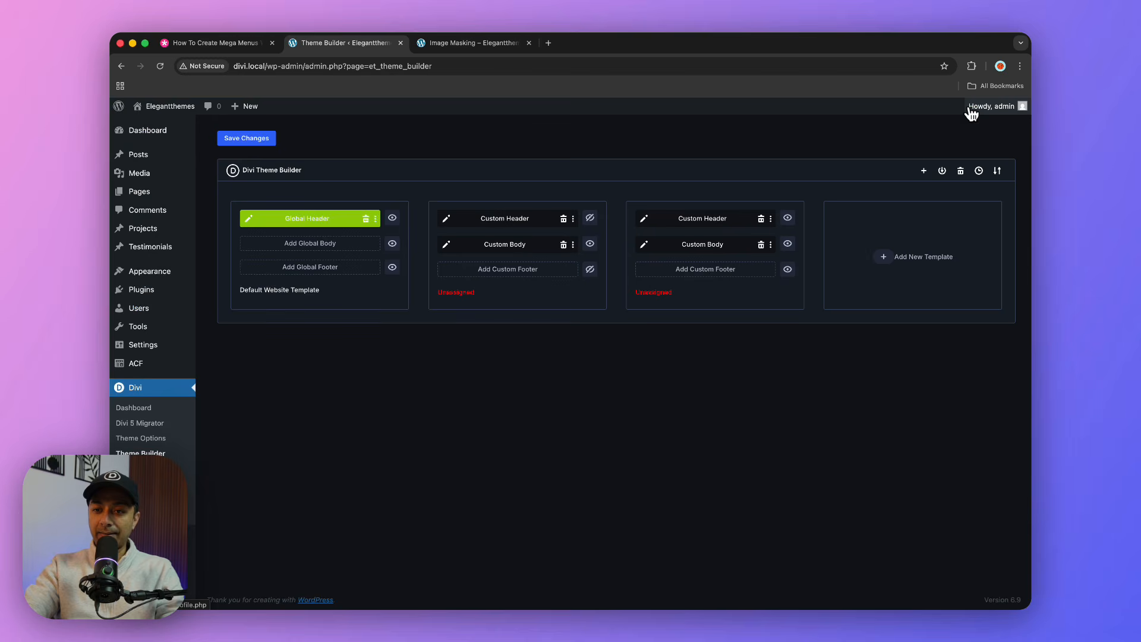
{"action": "left_click", "coordinate": [246, 138]}
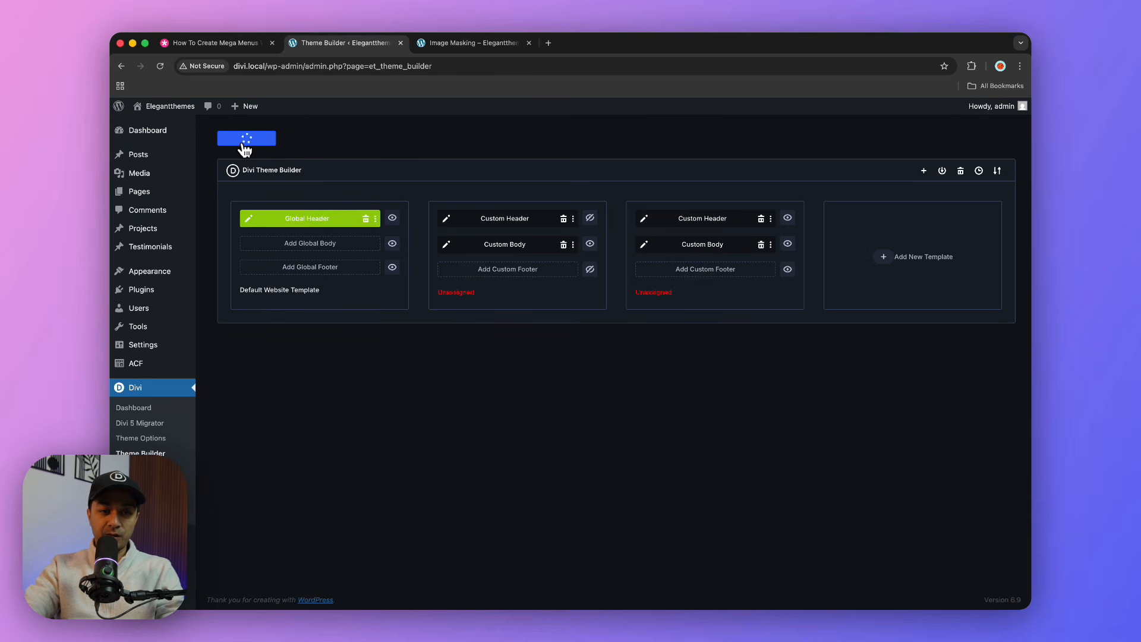
{"action": "left_click", "coordinate": [502, 52]}
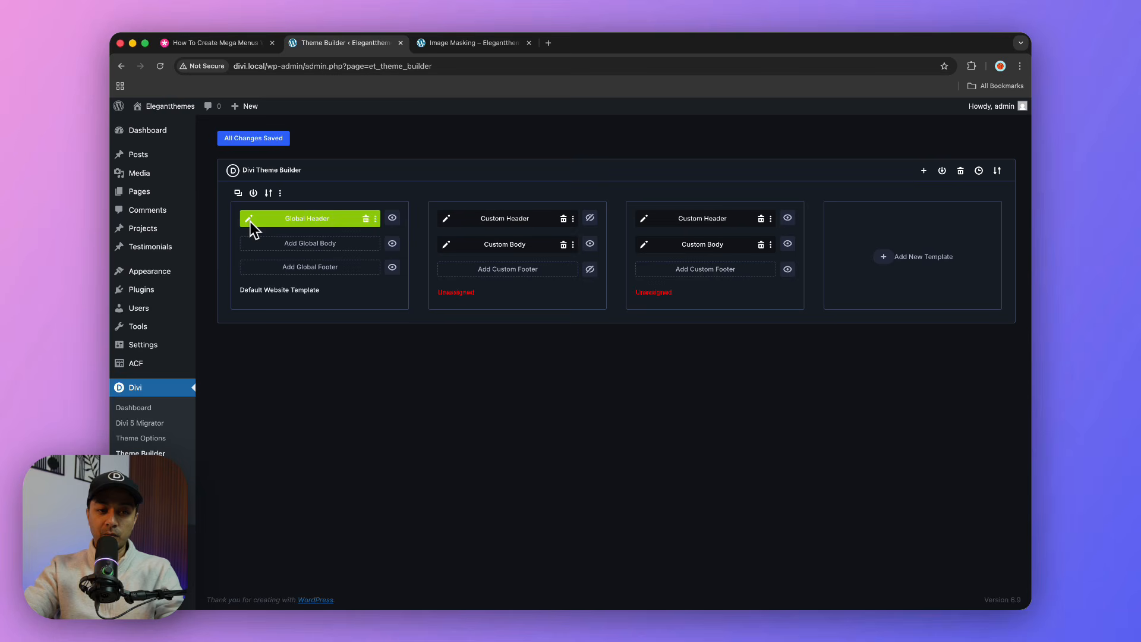
Step: Reopen the Global Header for editing and open the existing Mega Menu canvas from the canvas overview
{"action": "left_click", "coordinate": [249, 218]}
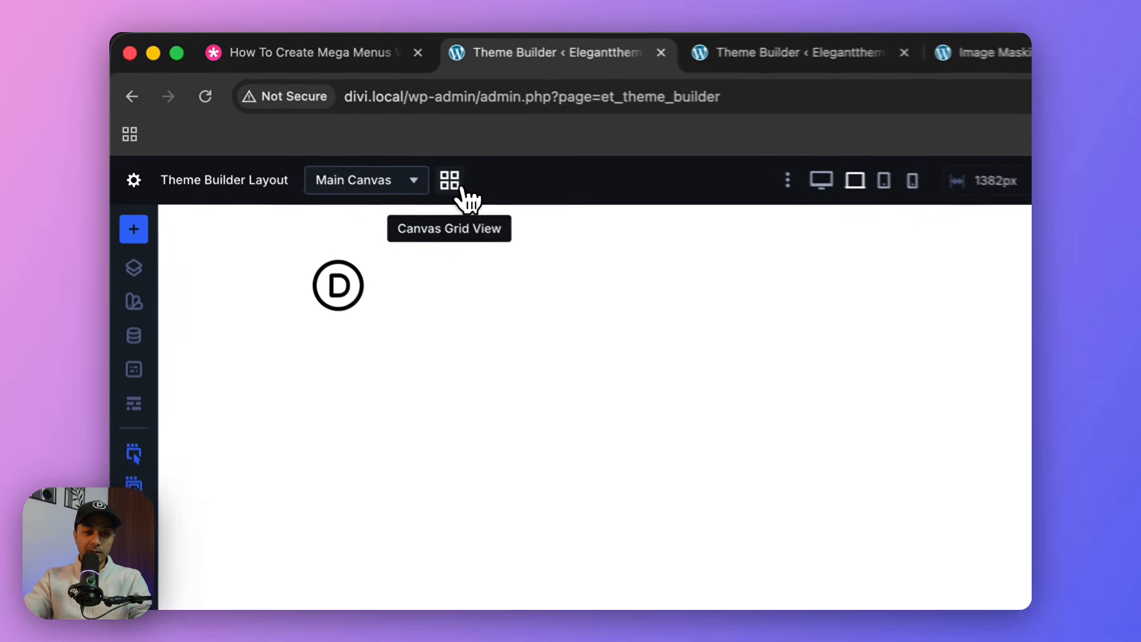
{"action": "left_click", "coordinate": [479, 198]}
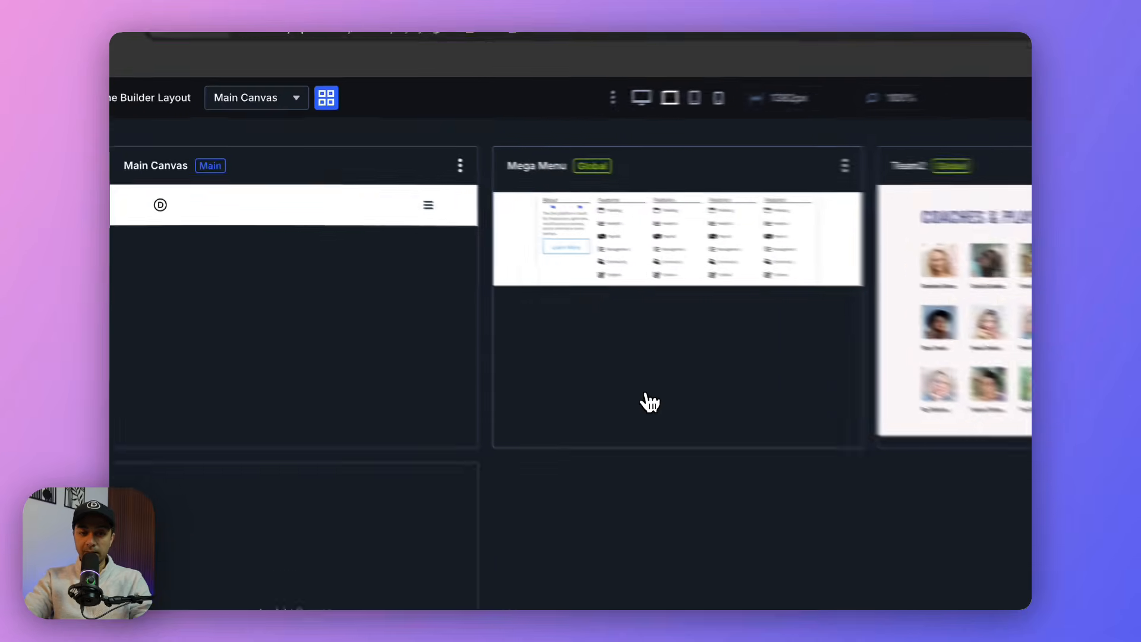
{"action": "left_click", "coordinate": [492, 302]}
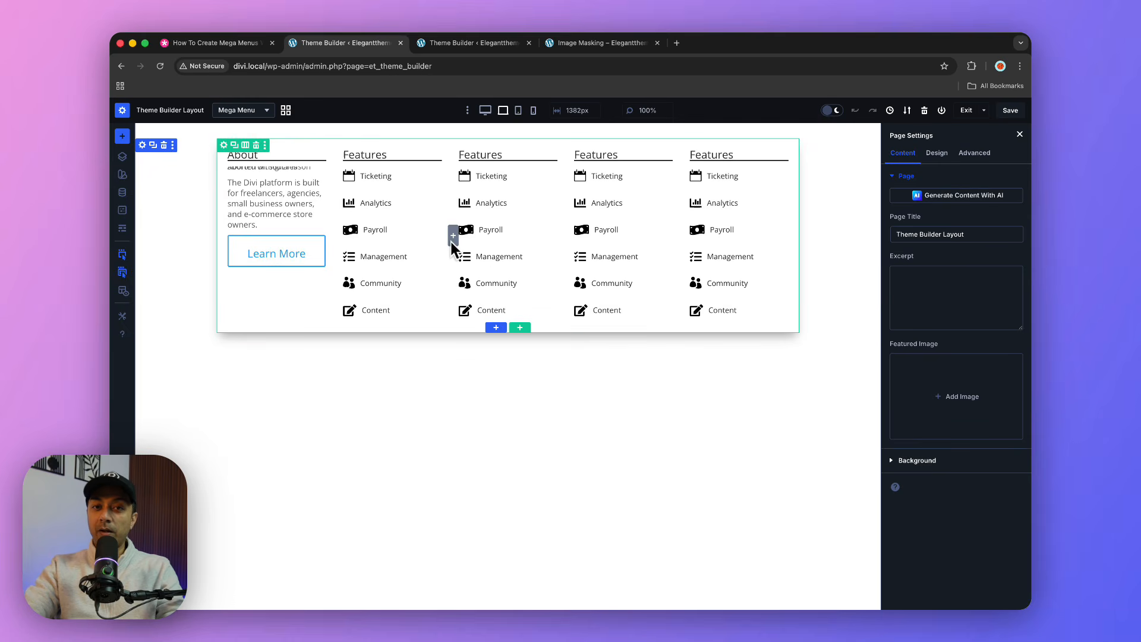
Step: Add a new canvas named Mega Menu Custom, neither global nor appended to the main canvas
{"action": "left_click", "coordinate": [287, 113]}
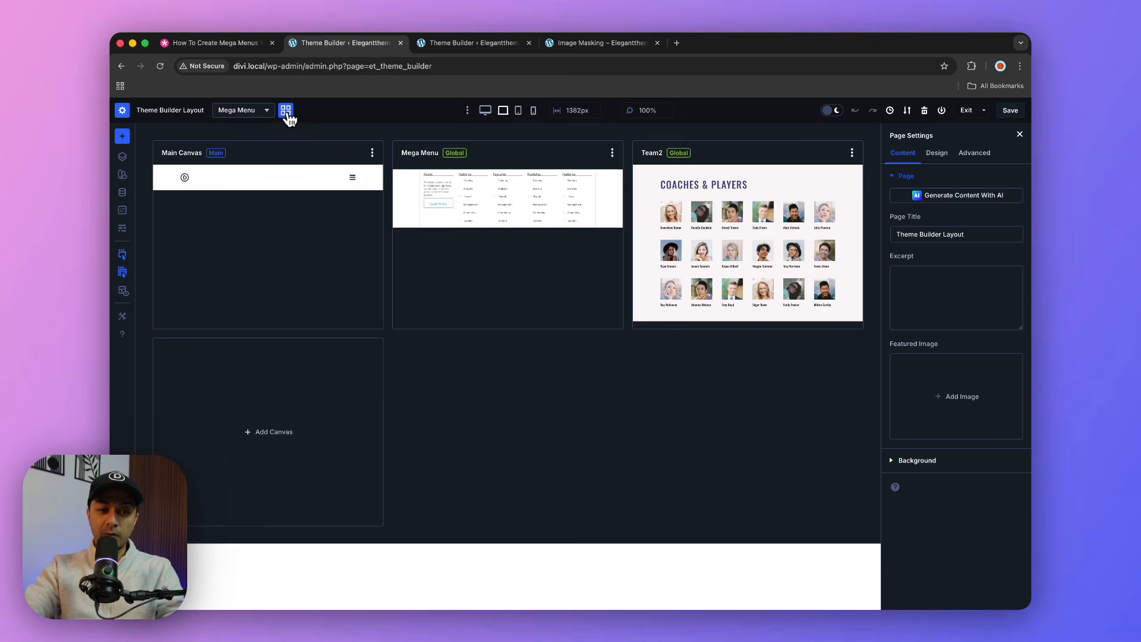
{"action": "left_click", "coordinate": [274, 433]}
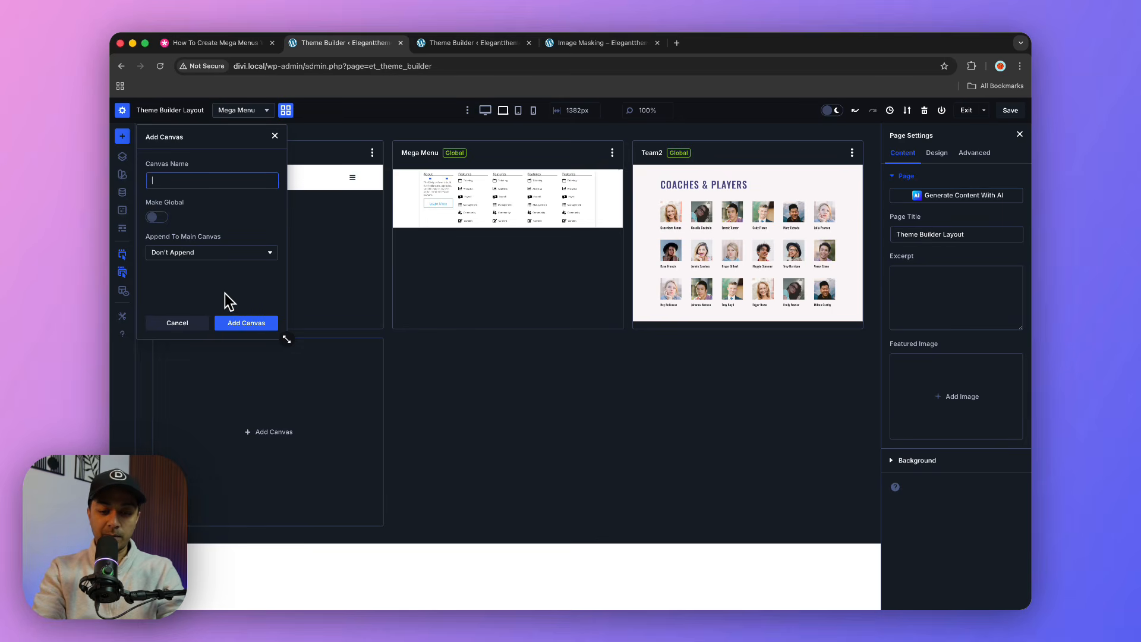
{"action": "type", "text": "Mega Menu Custom"}
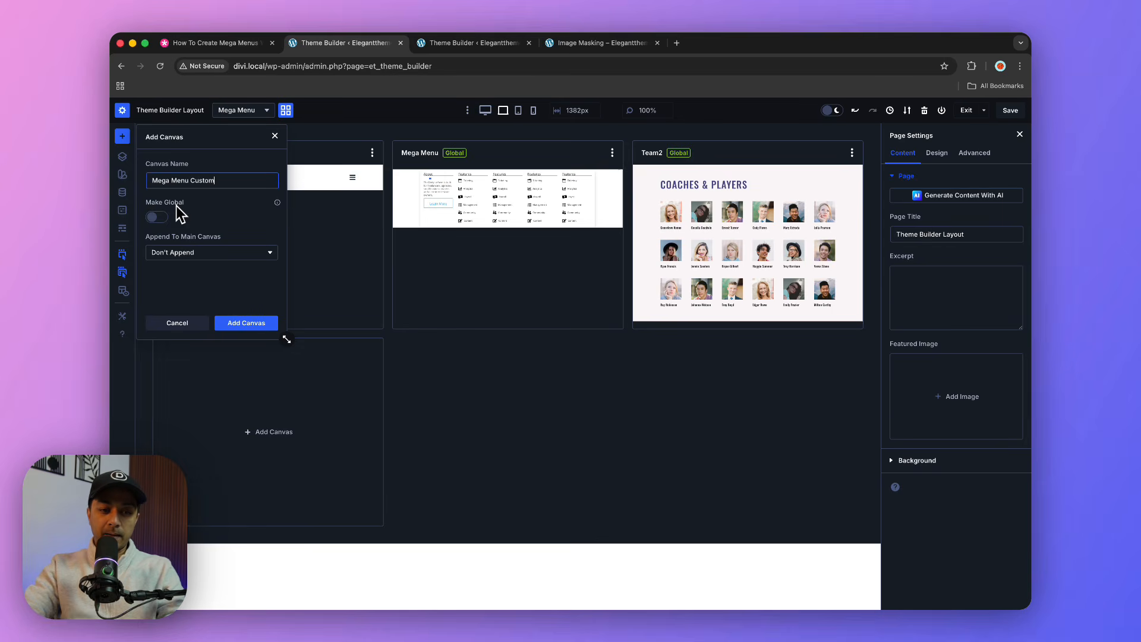
{"action": "left_click", "coordinate": [231, 323]}
Step: Insert a single-column row in the new canvas and duplicate its column until the row has four columns
{"action": "left_click", "coordinate": [302, 185]}
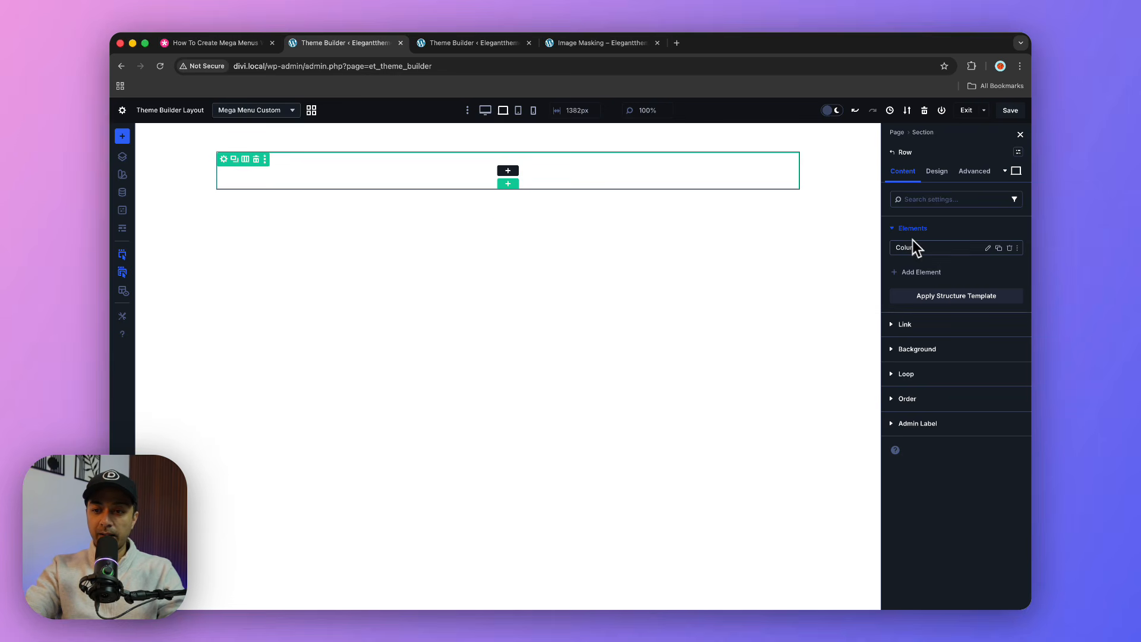
{"action": "left_click", "coordinate": [1000, 248]}
{"action": "left_click", "coordinate": [999, 248]}
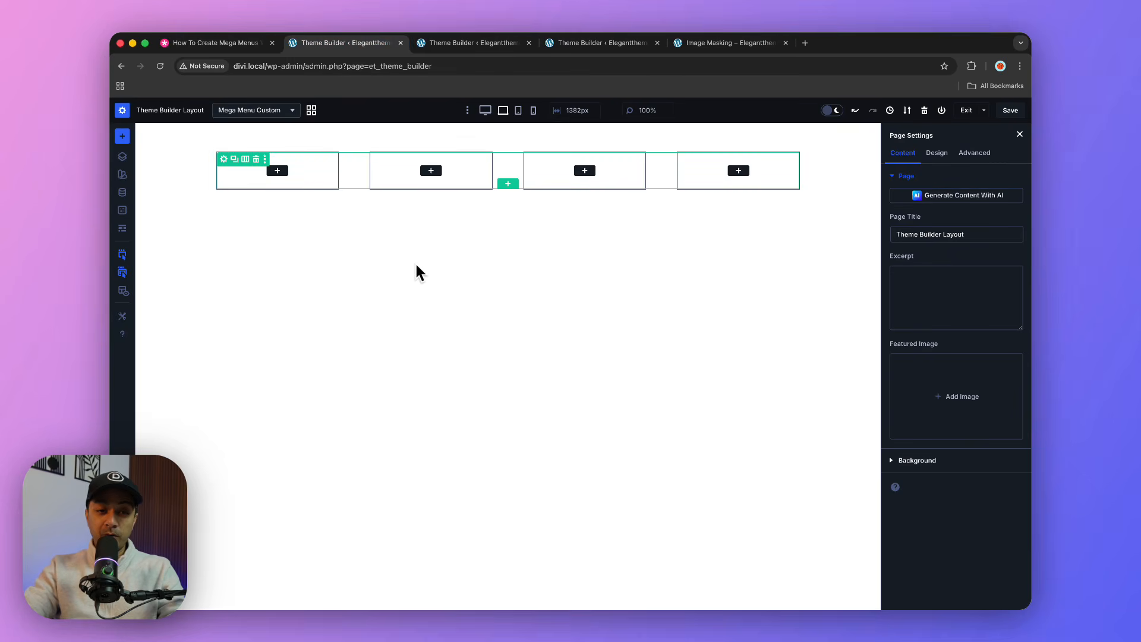
Step: Paste the About heading into each of the four columns and paste the prepared mega menu content into the Mega Menu Custom canvas
{"action": "left_click", "coordinate": [307, 172]}
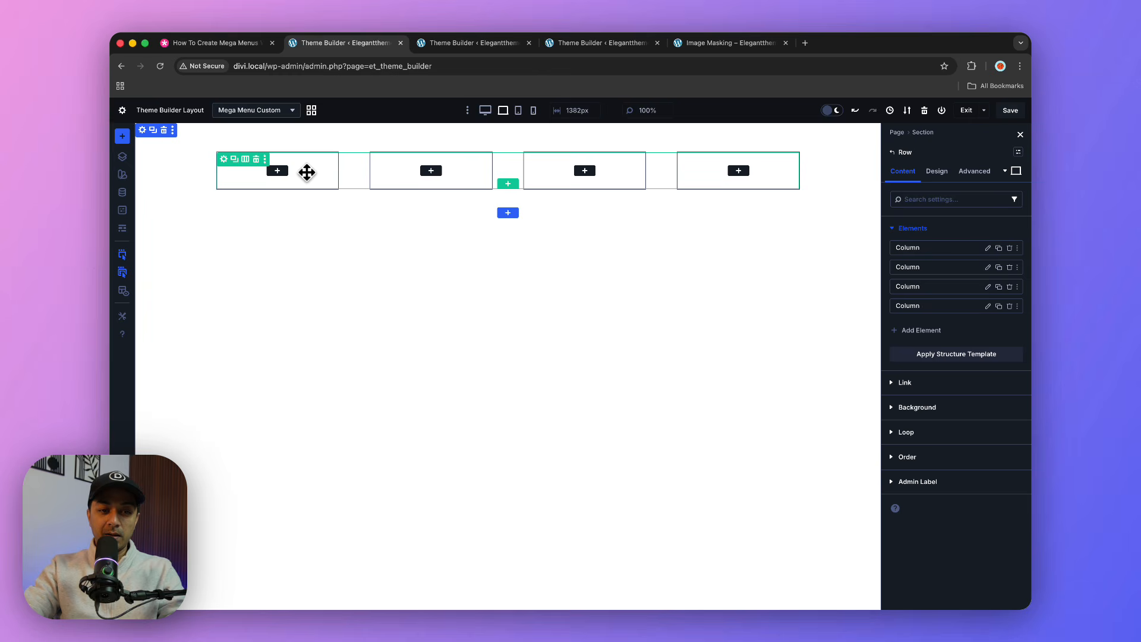
{"action": "key", "text": "super+v"}
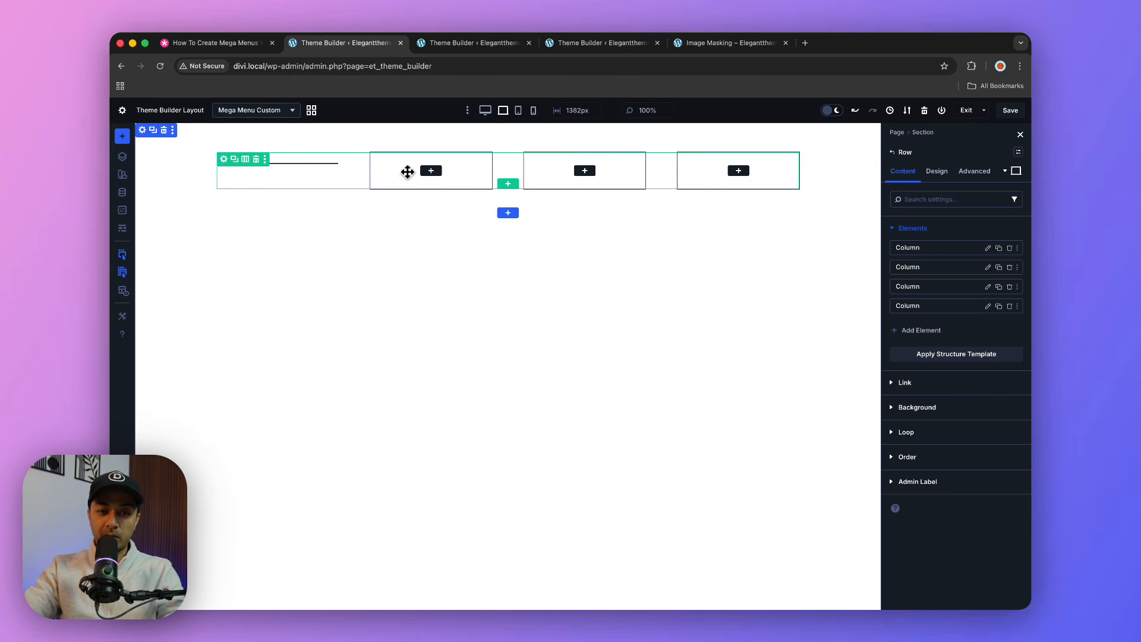
{"action": "key", "text": "super+v"}
{"action": "key", "text": "super+v"}
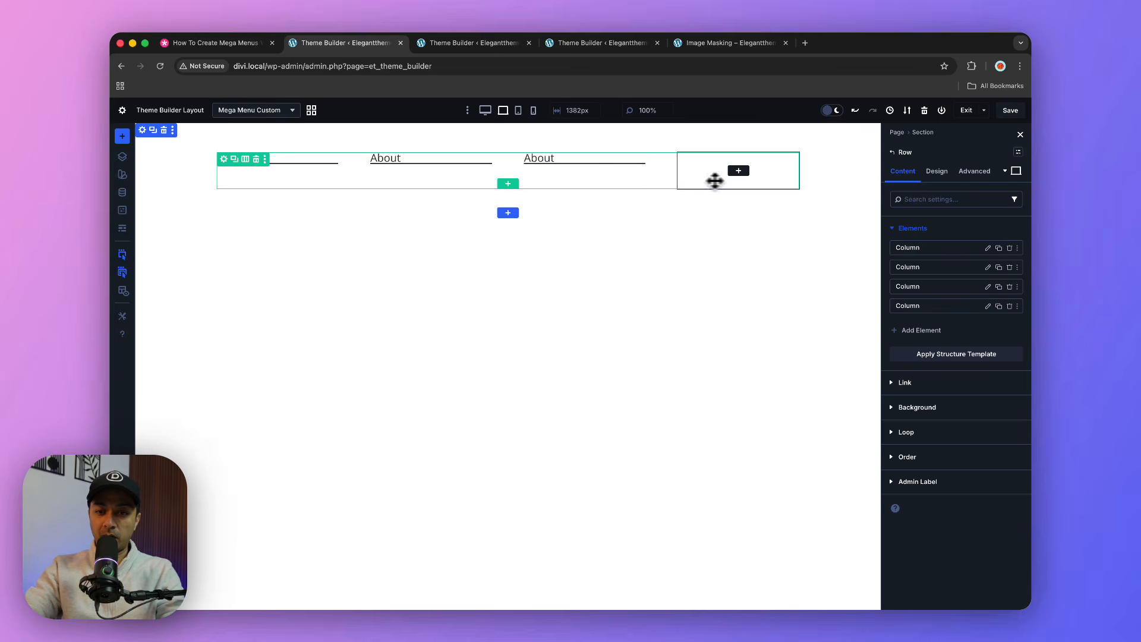
{"action": "key", "text": "super+v"}
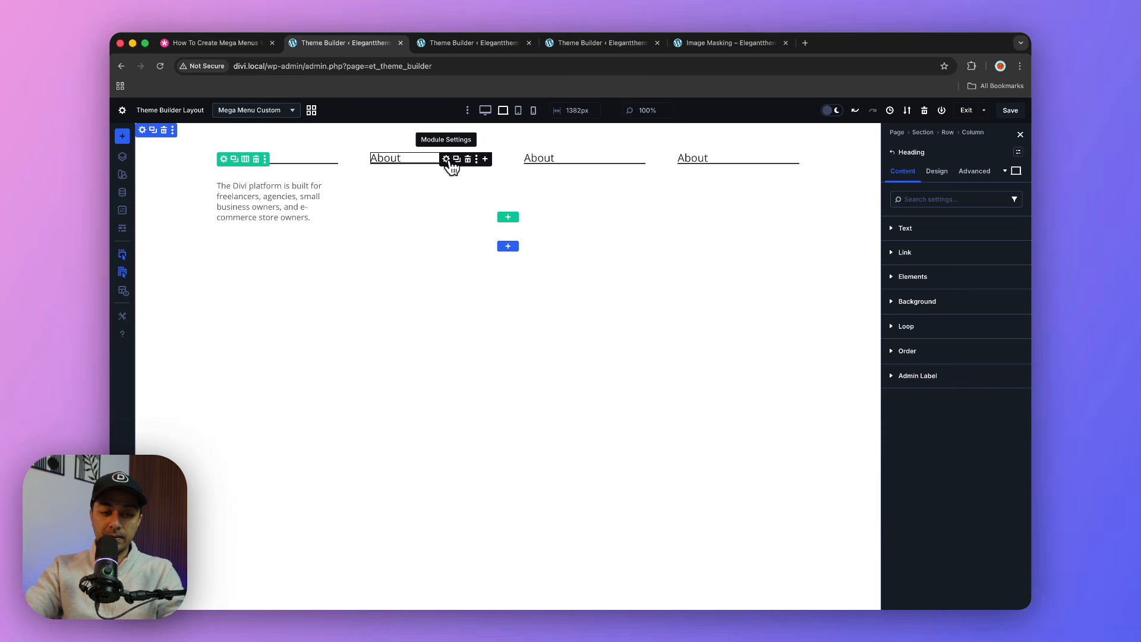
{"action": "key", "text": "super+v"}
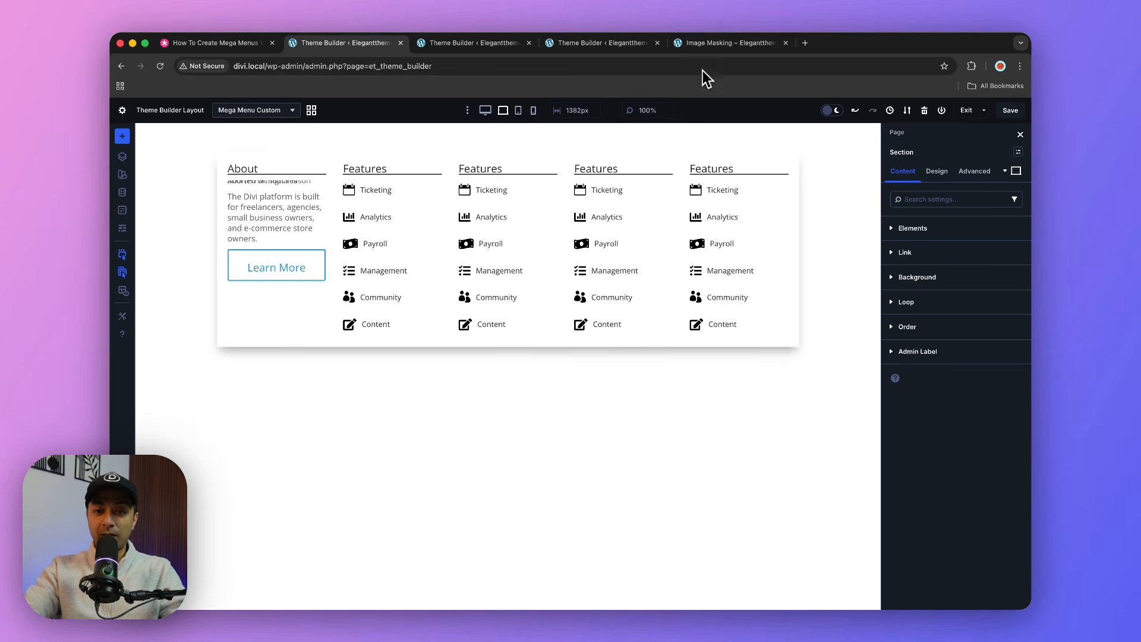
Step: Review the header on the Image Masking page preview and compare the Mega Menu and Mega Menu Custom canvases
{"action": "left_click", "coordinate": [712, 45]}
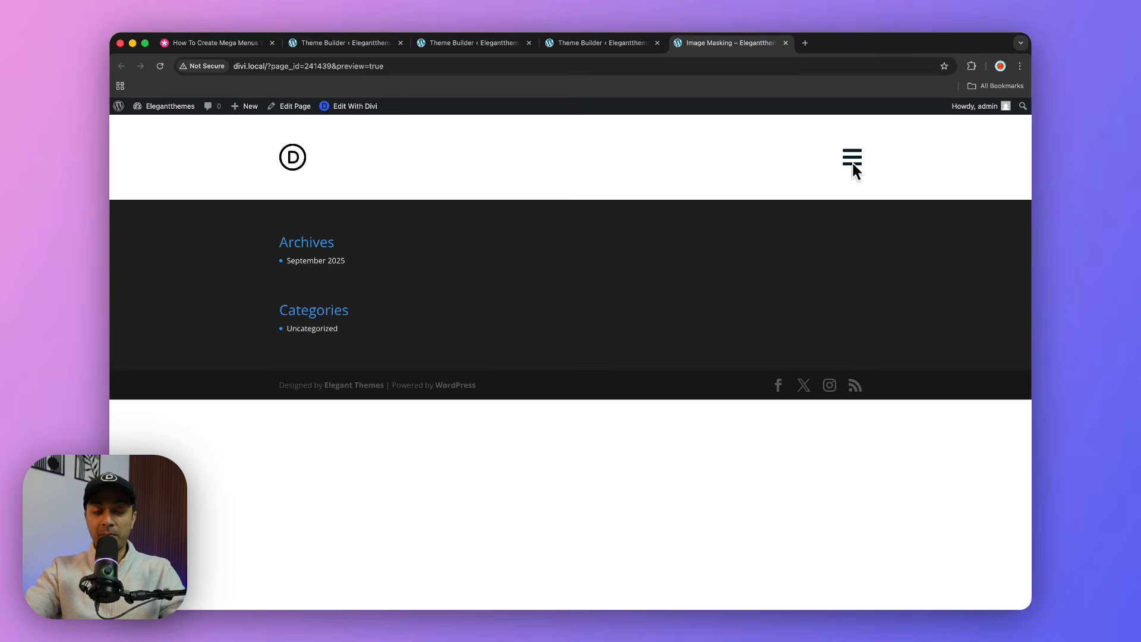
{"action": "left_click", "coordinate": [474, 43]}
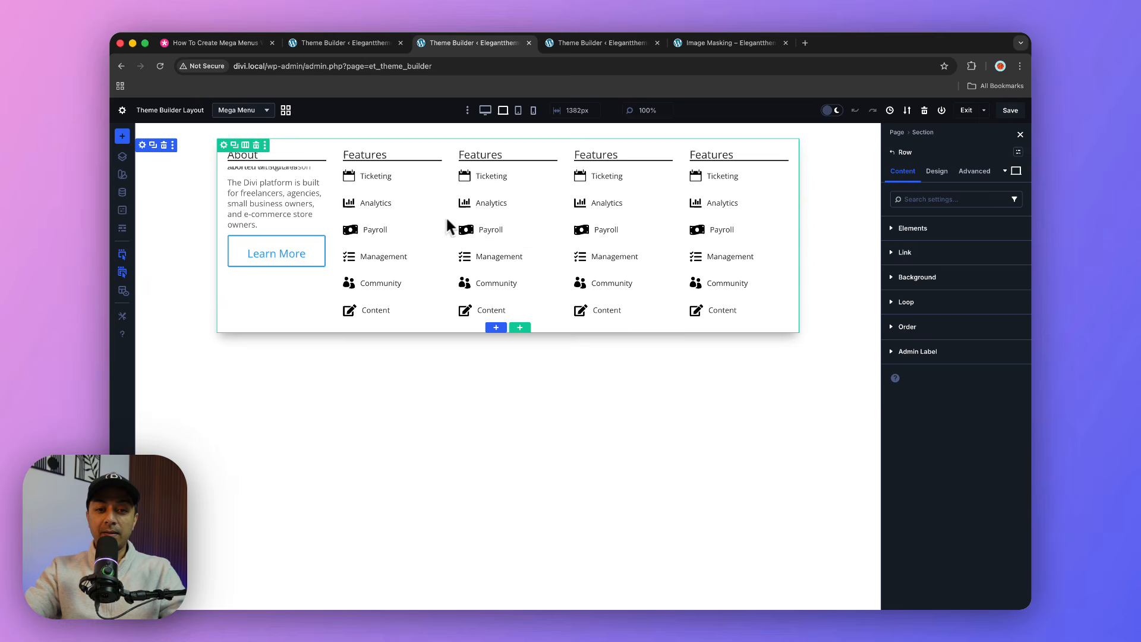
{"action": "key", "text": "ctrl+shift+Tab"}
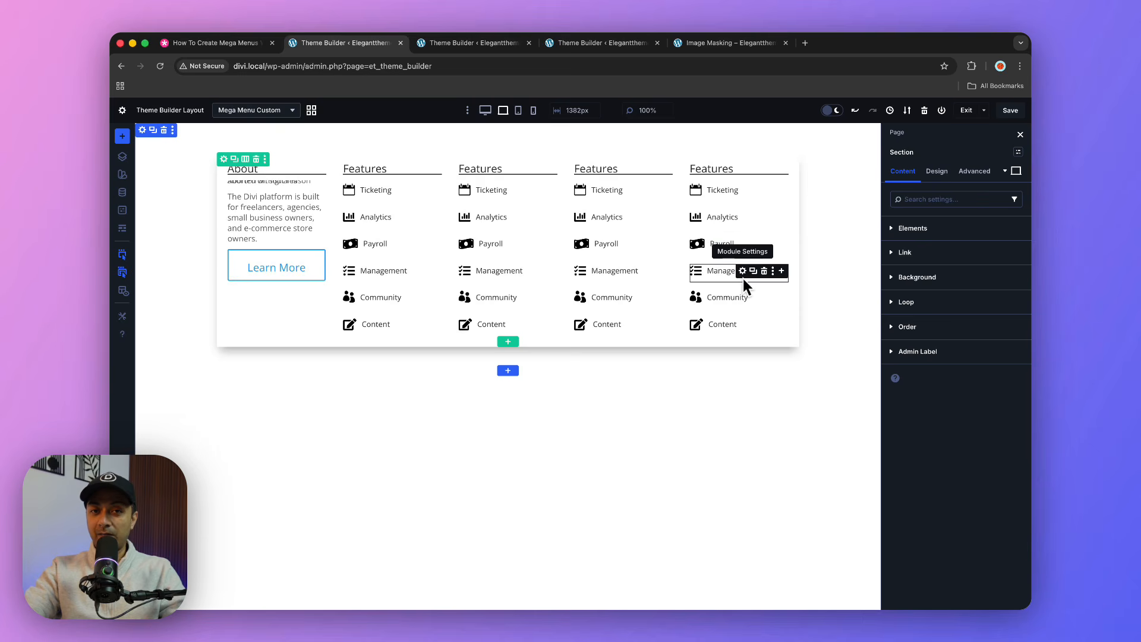
{"action": "left_click", "coordinate": [737, 44]}
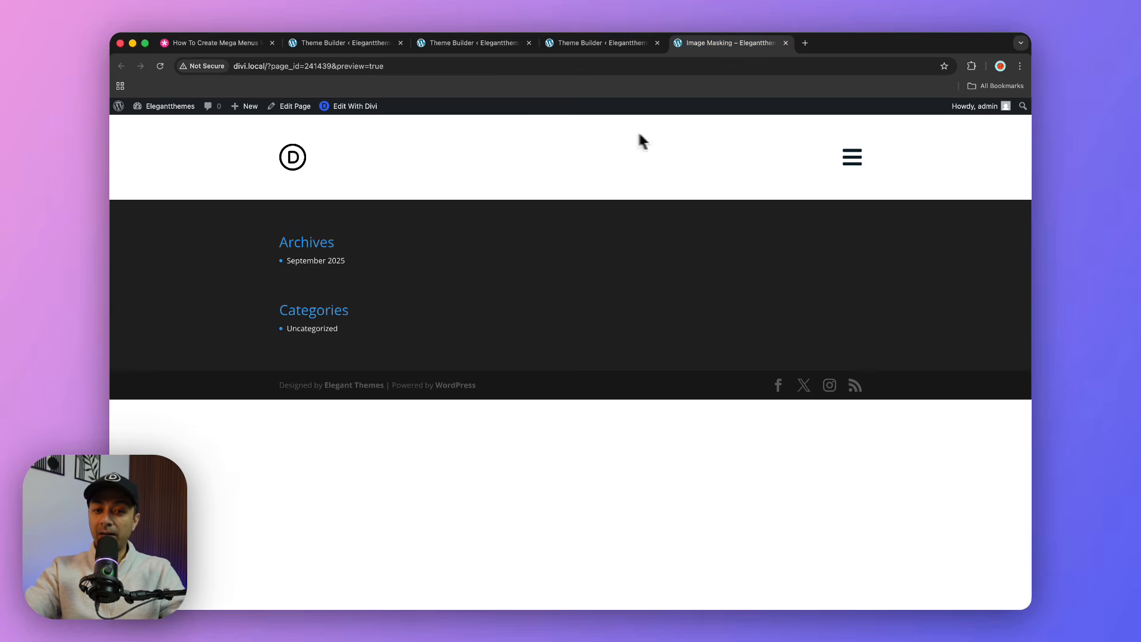
{"action": "left_click", "coordinate": [313, 46]}
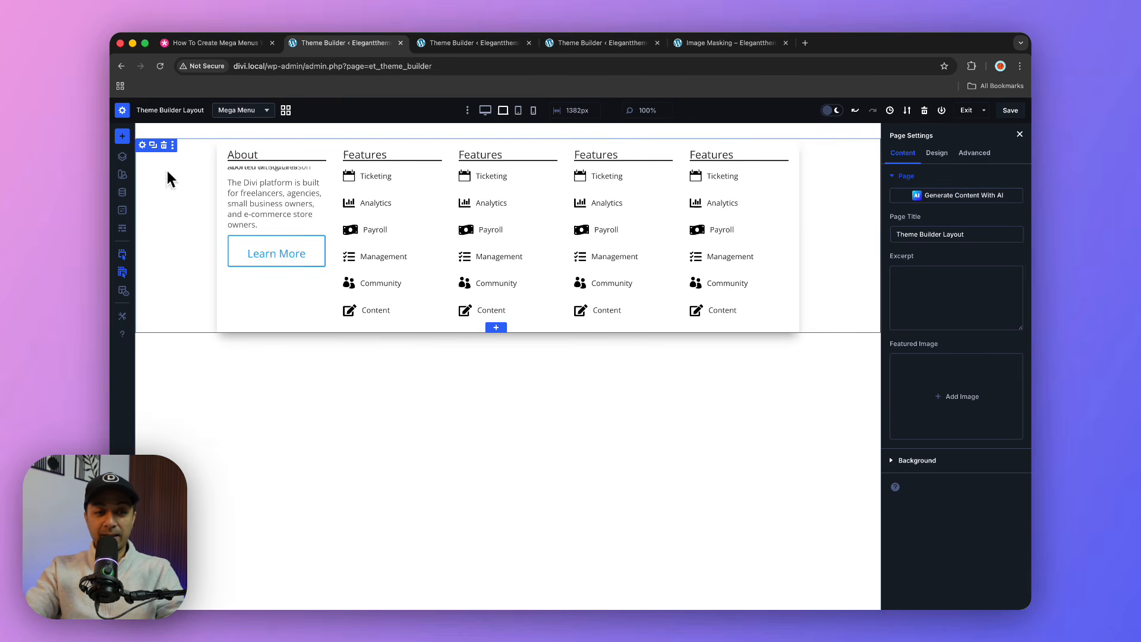
Step: Label the Mega Menu canvas's section "Mega menu holder" in the layers and save the layout
{"action": "left_click", "coordinate": [143, 145]}
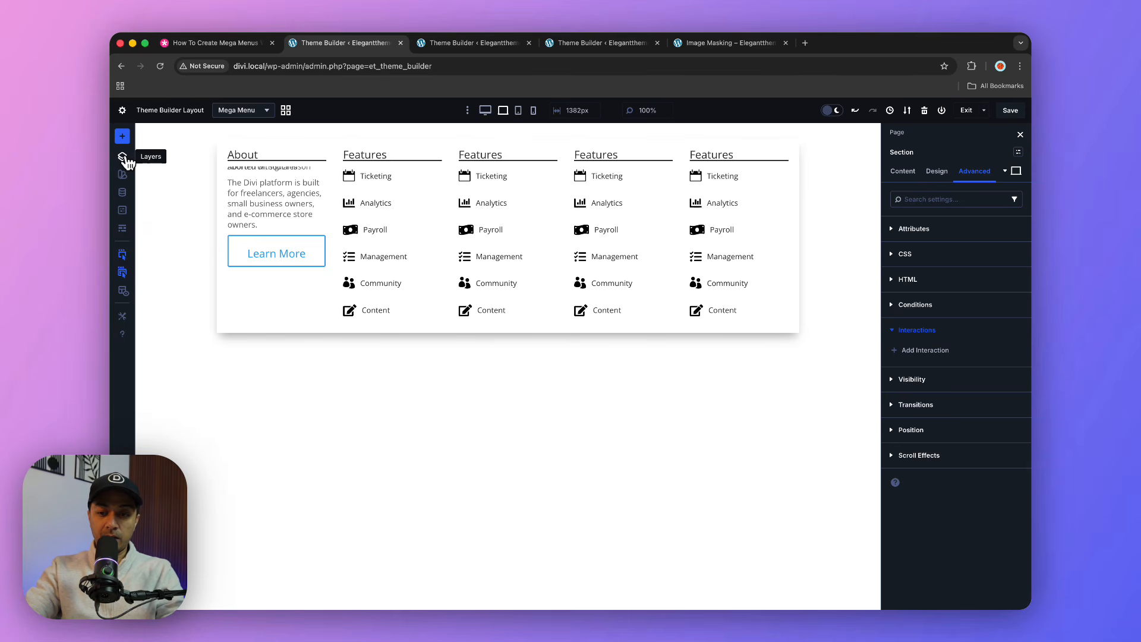
{"action": "left_click", "coordinate": [123, 158]}
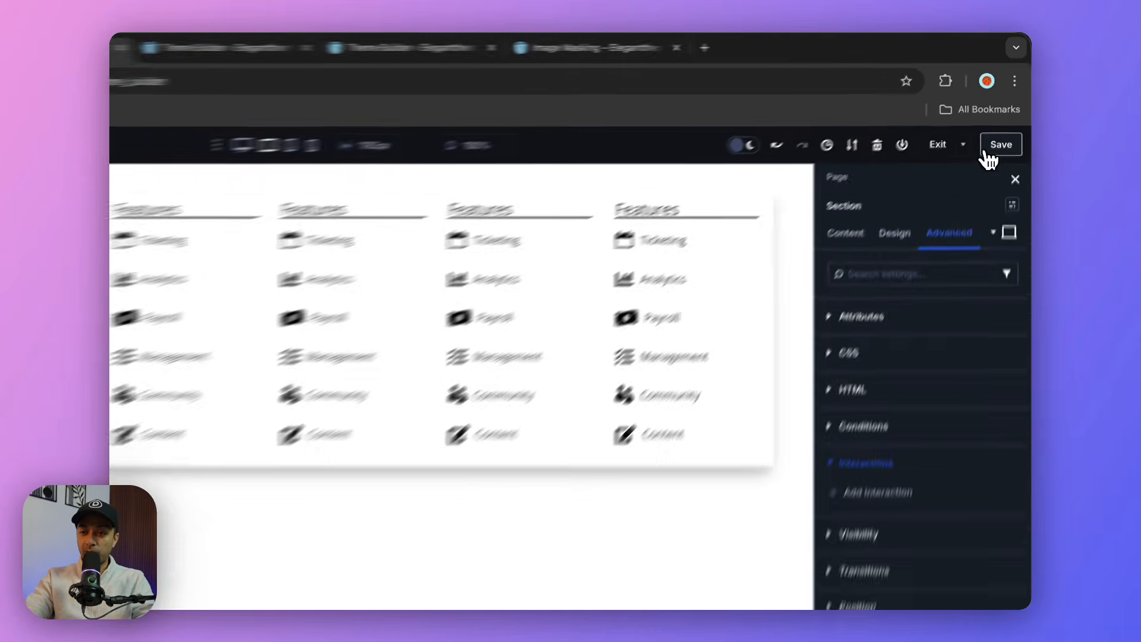
{"action": "left_click", "coordinate": [1010, 111]}
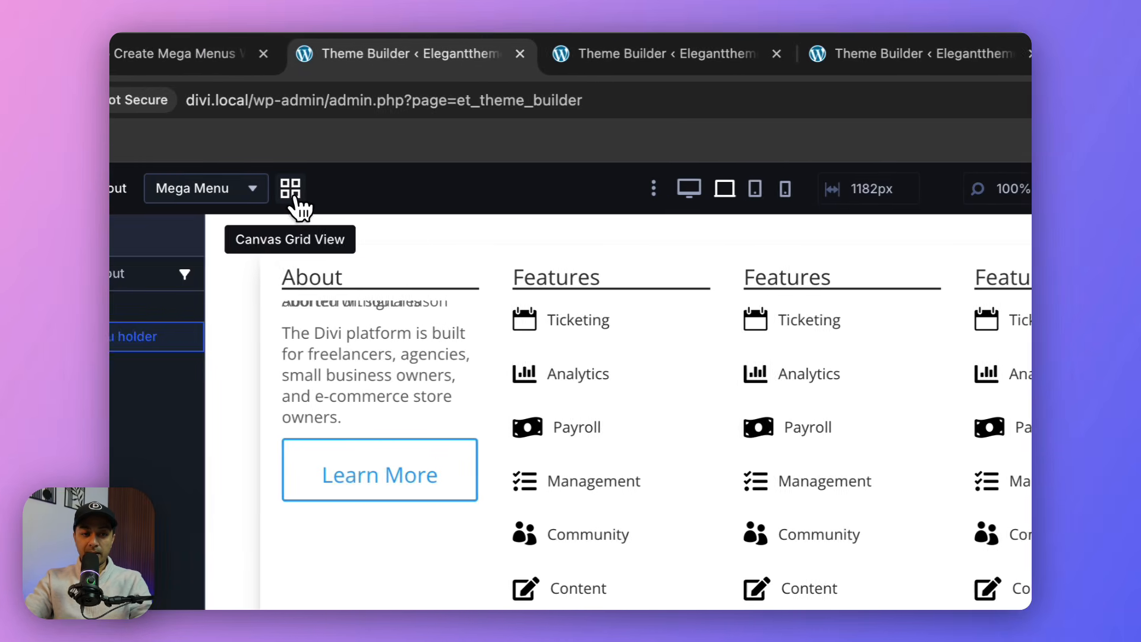
Step: On the Main Canvas, add a Click interaction to the hamburger icon with the admin label Mmenuopener
{"action": "left_click", "coordinate": [296, 198]}
{"action": "left_click", "coordinate": [391, 376]}
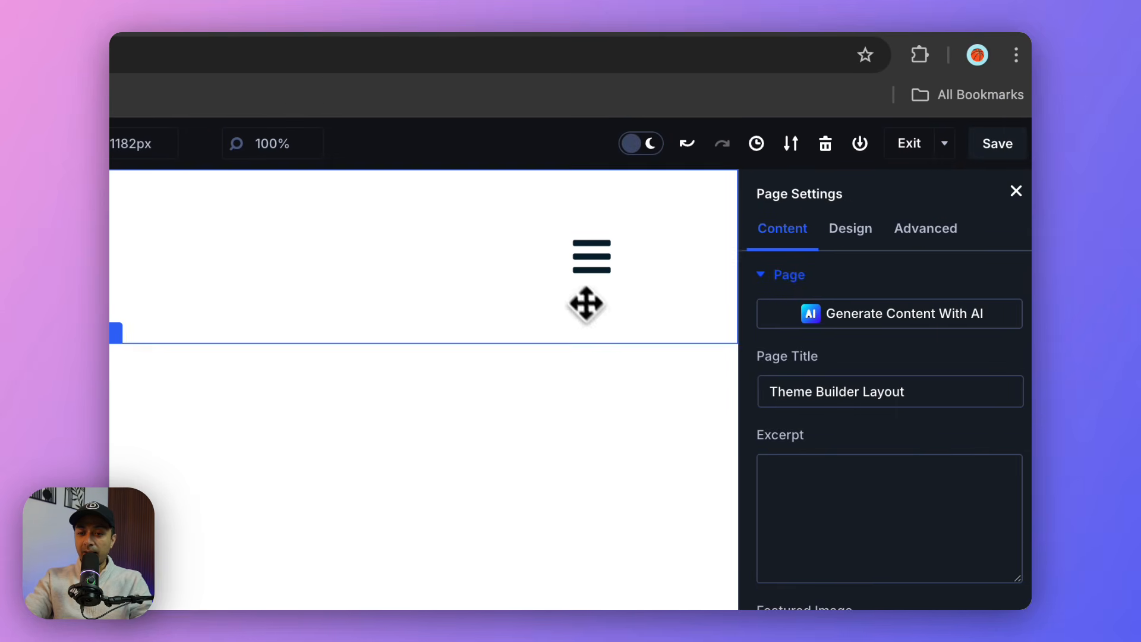
{"action": "left_click", "coordinate": [579, 272]}
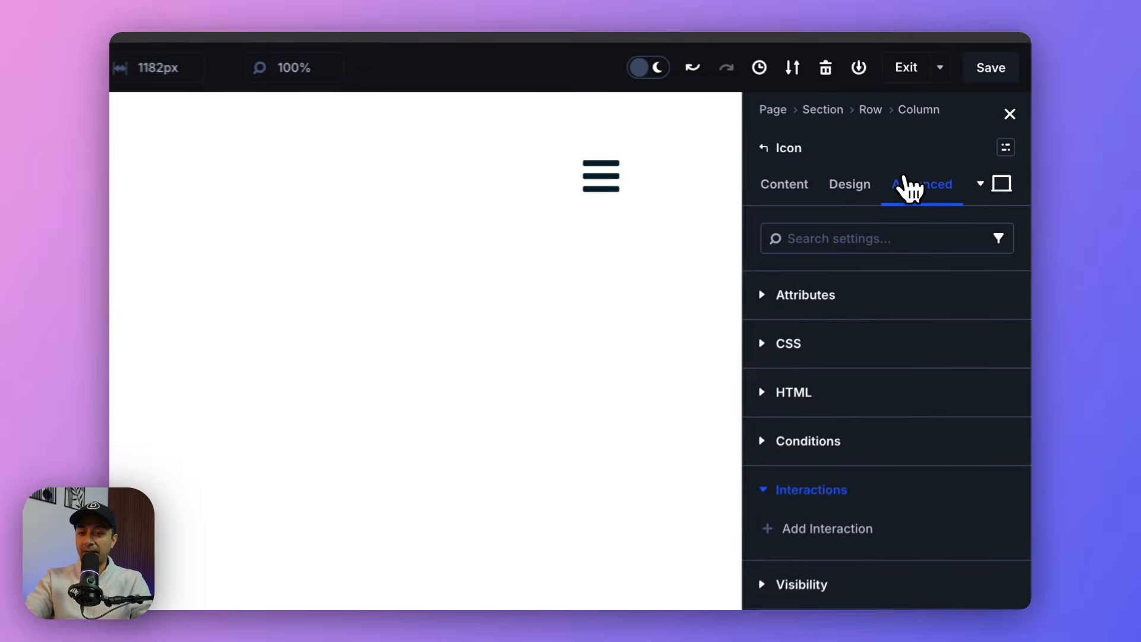
{"action": "scroll", "coordinate": [847, 386], "scroll_direction": "down", "scroll_amount": 2}
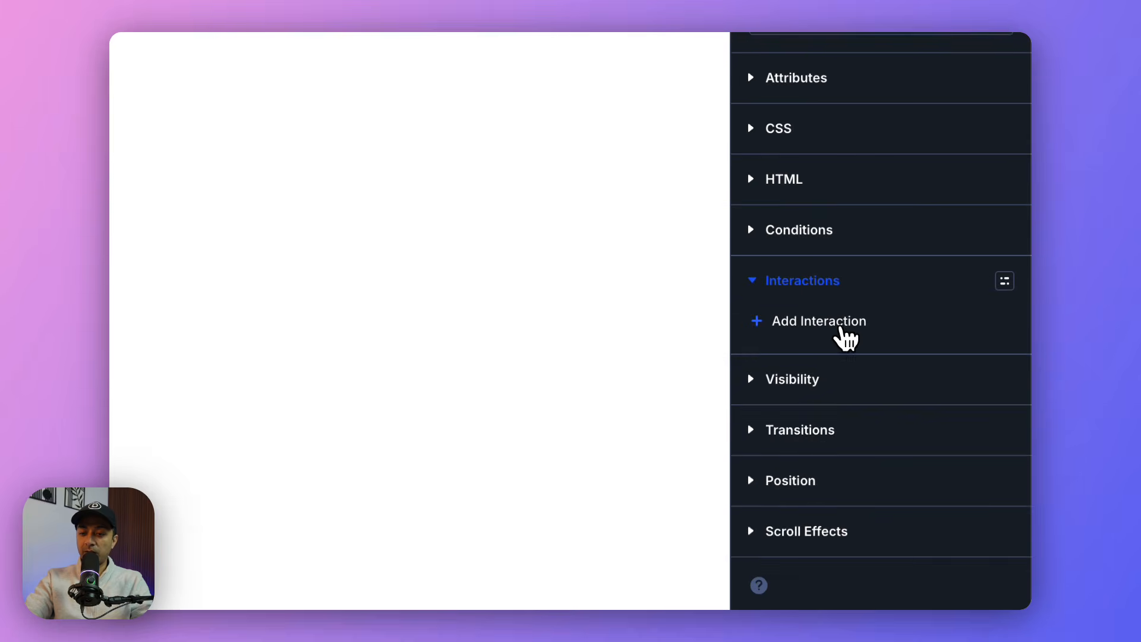
{"action": "left_click", "coordinate": [840, 324]}
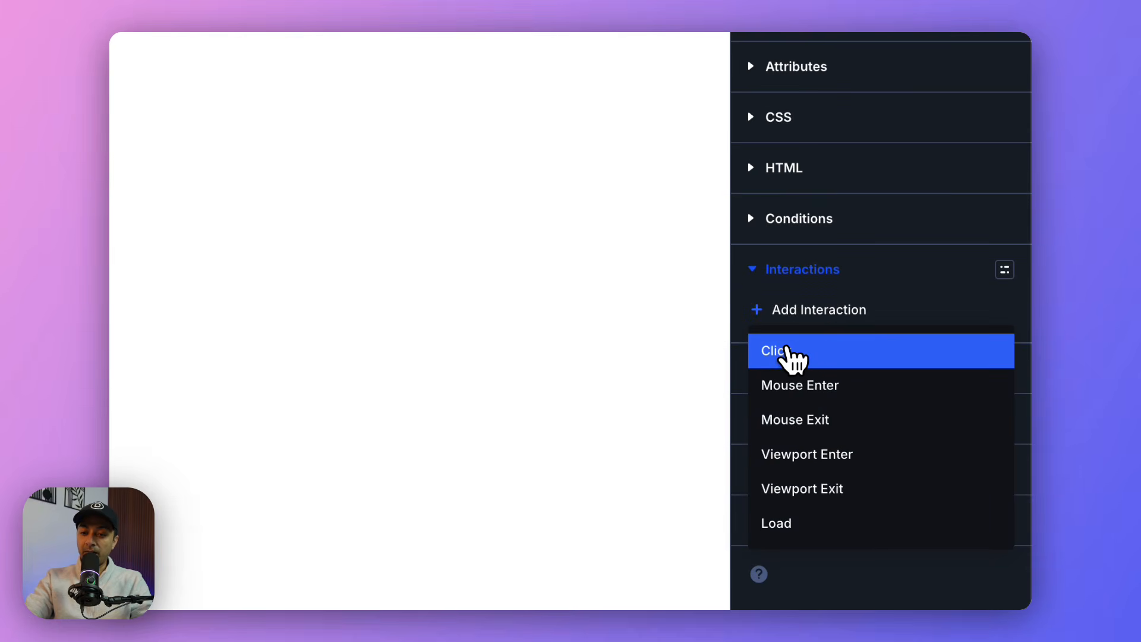
{"action": "left_click", "coordinate": [792, 356]}
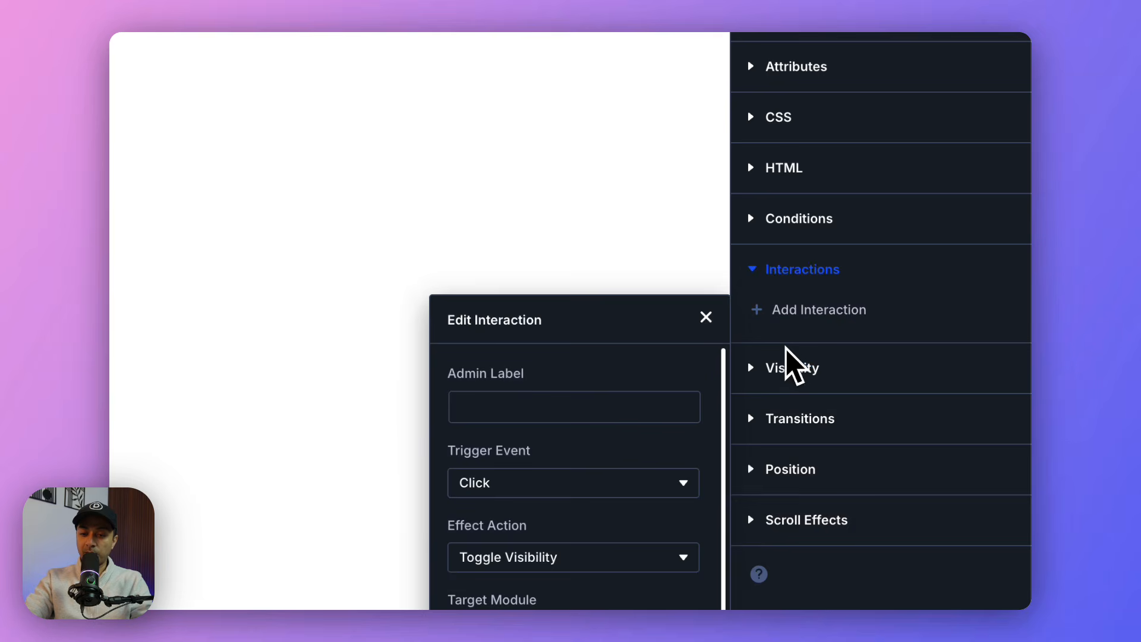
{"action": "left_click", "coordinate": [557, 404]}
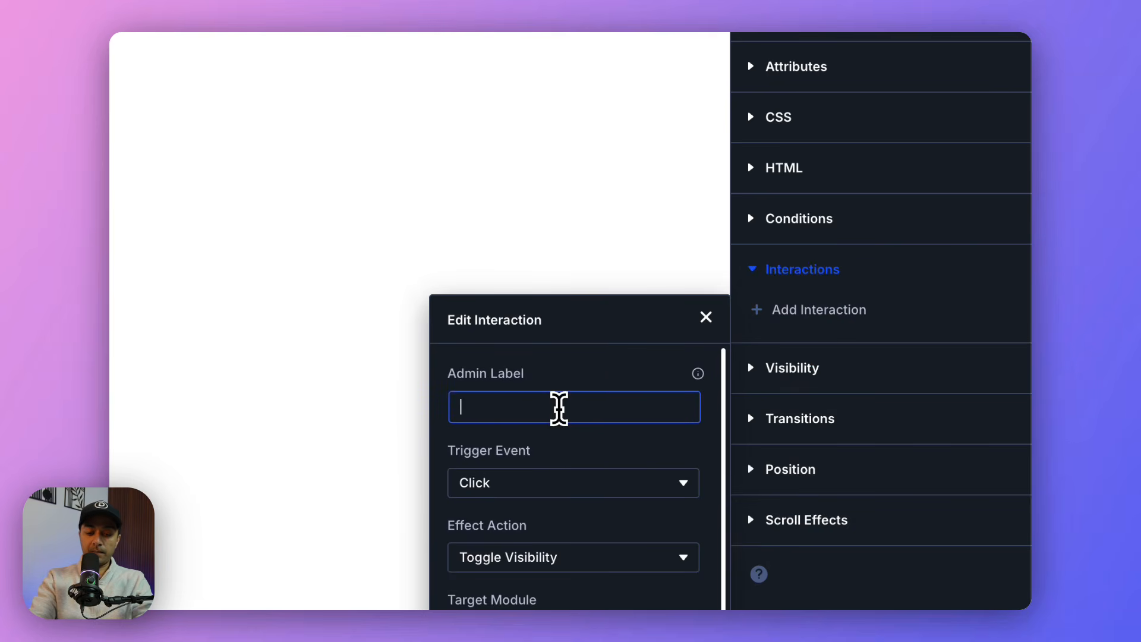
{"action": "type", "text": "Mmenuo"}
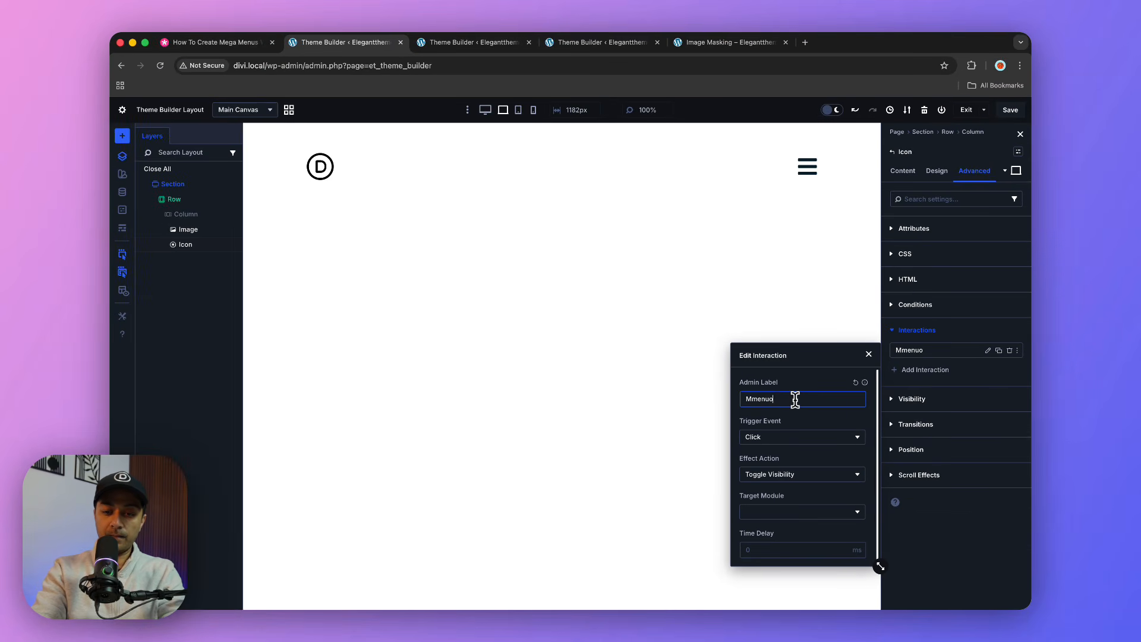
{"action": "type", "text": "pener"}
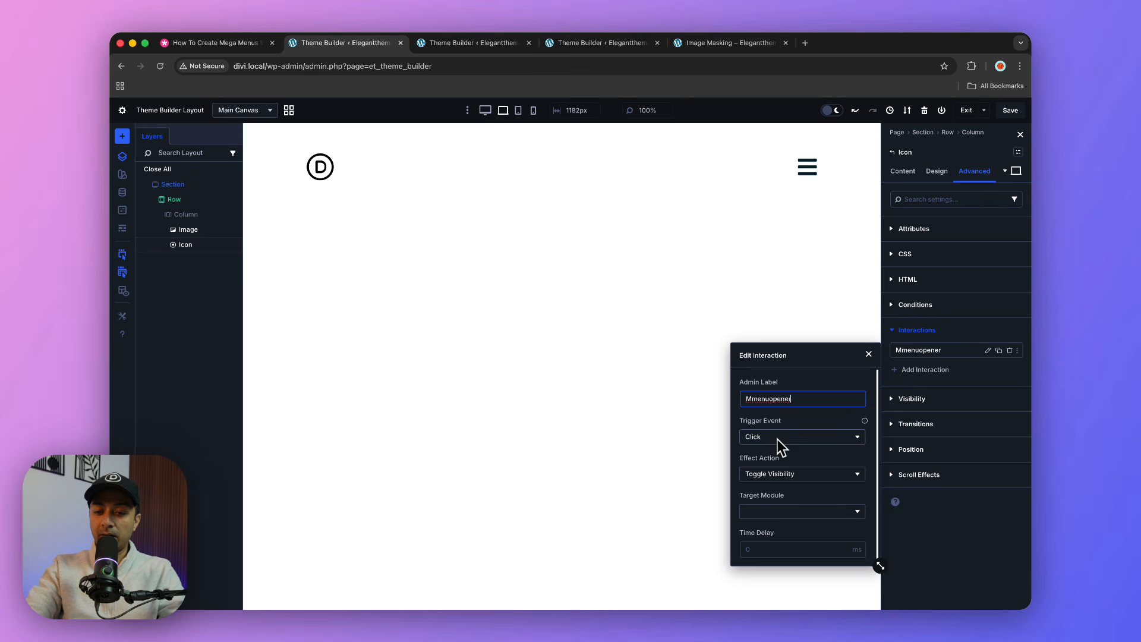
Step: Set the Mmenuopener interaction's effect action to Show Element, targeting Section (Mega menu holder)
{"action": "left_click", "coordinate": [765, 480]}
{"action": "left_click", "coordinate": [785, 474]}
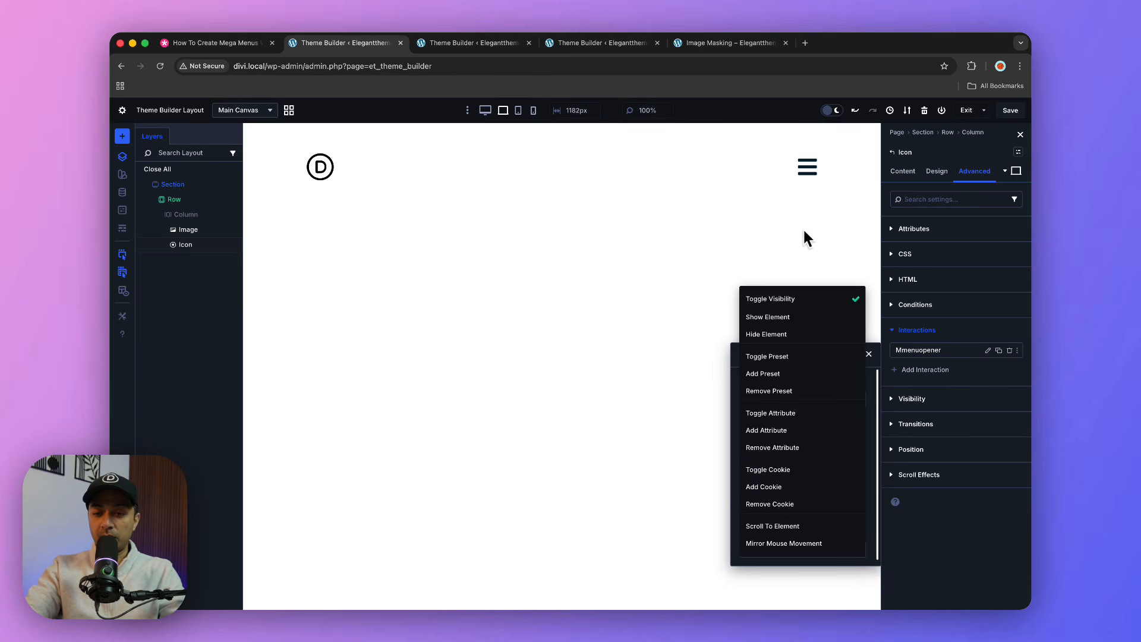
{"action": "left_click", "coordinate": [764, 297]}
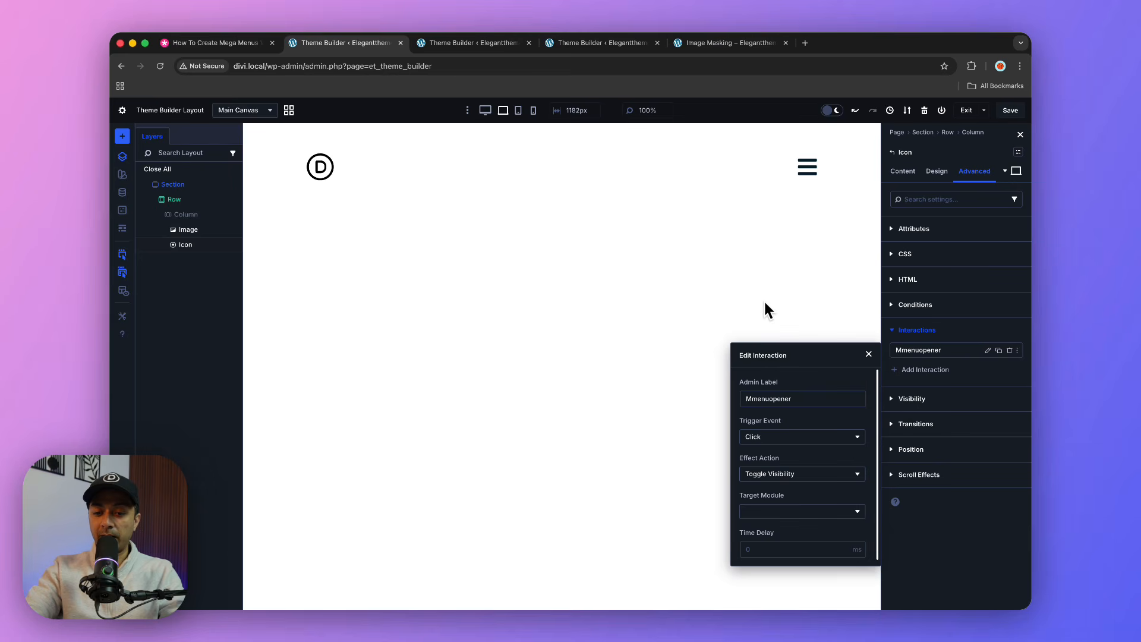
{"action": "left_click", "coordinate": [792, 514]}
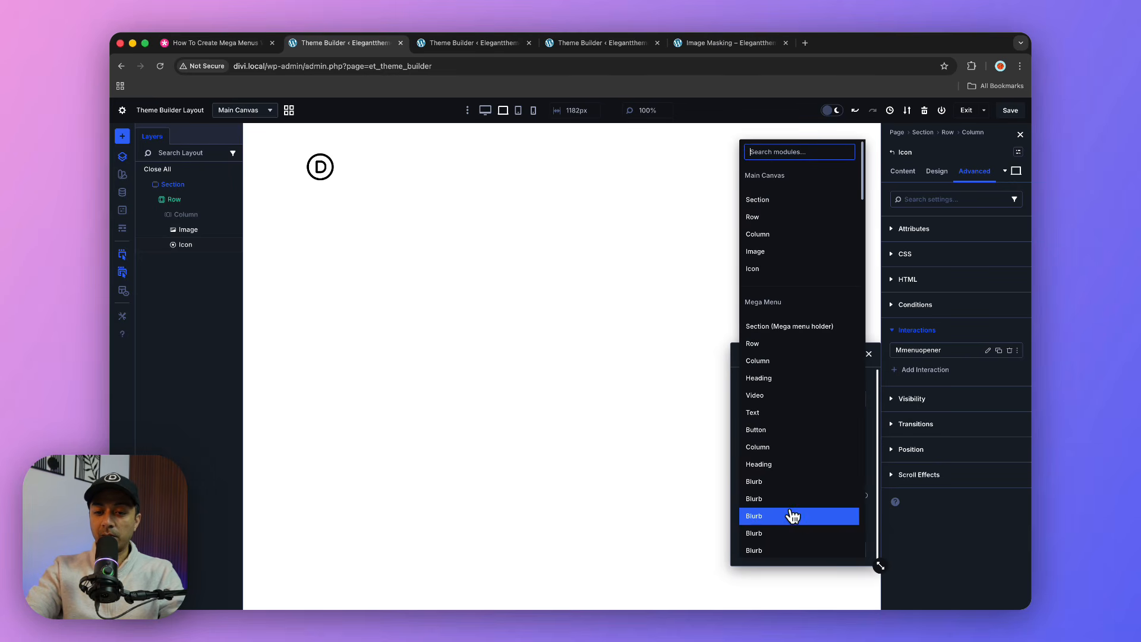
{"action": "left_click", "coordinate": [781, 328]}
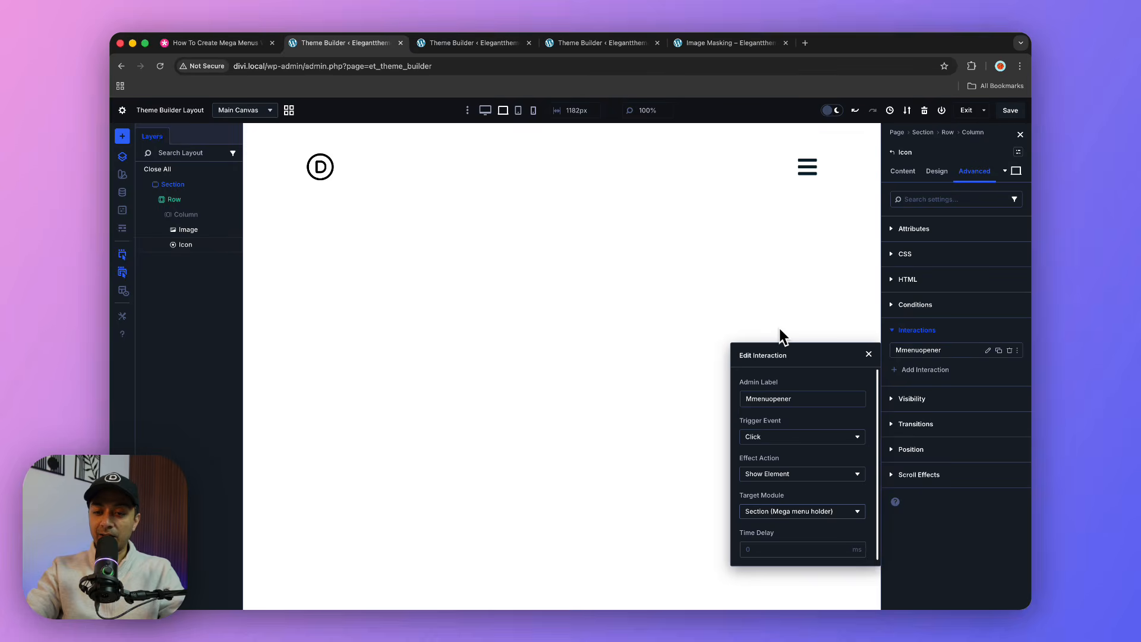
{"action": "left_click", "coordinate": [959, 556]}
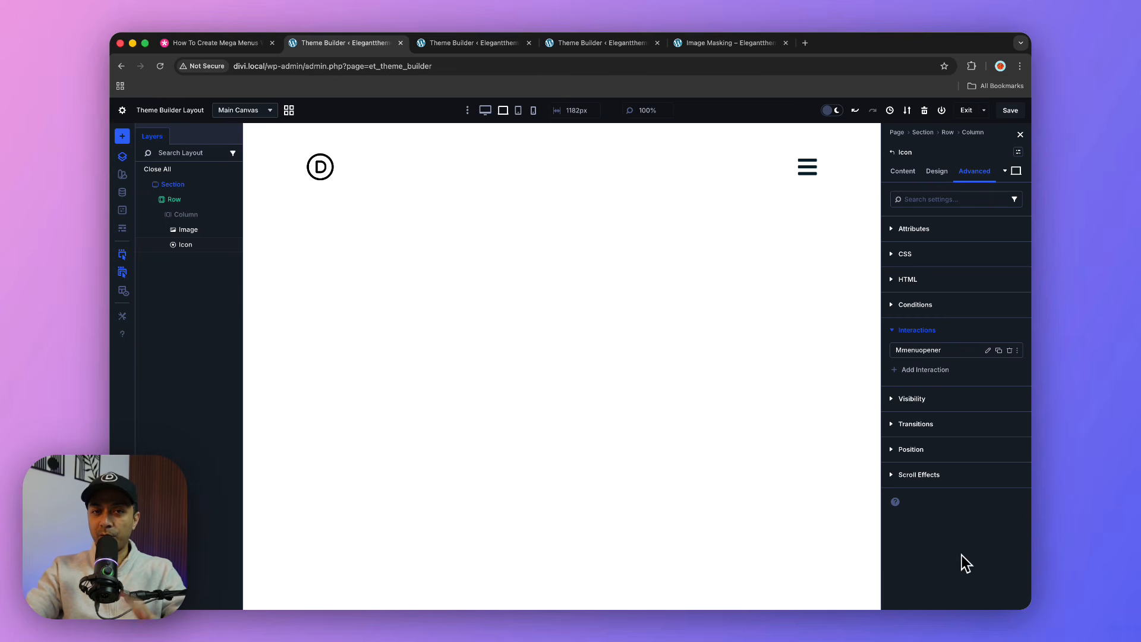
Step: Save the header layout and check the Image Masking page preview, returning to the Theme Builder
{"action": "left_click", "coordinate": [1008, 119]}
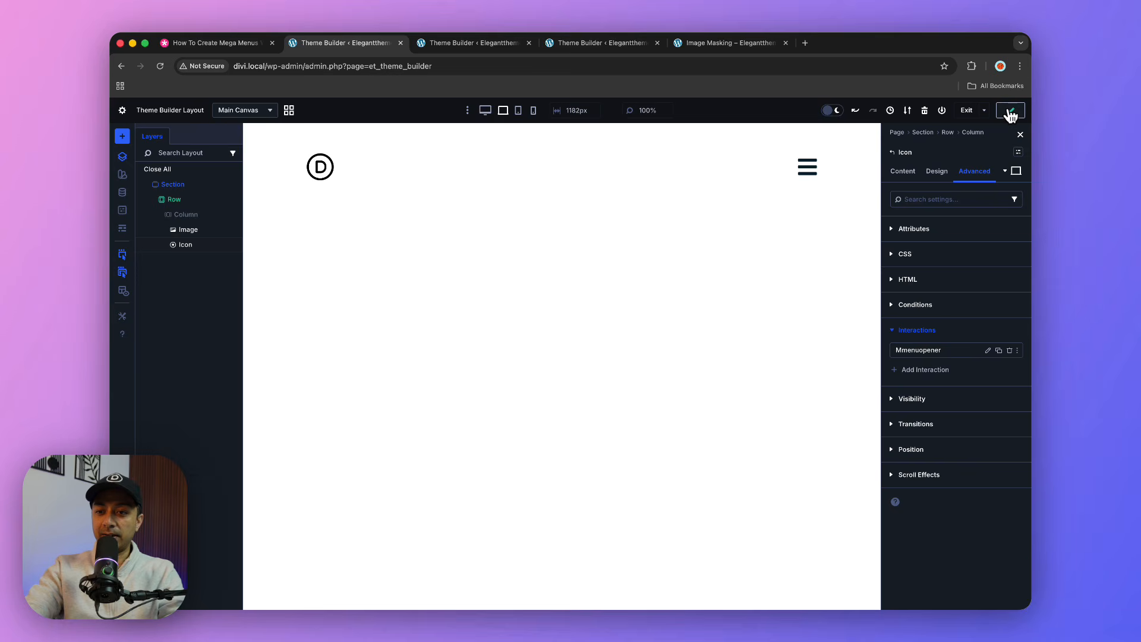
{"action": "left_click", "coordinate": [692, 47]}
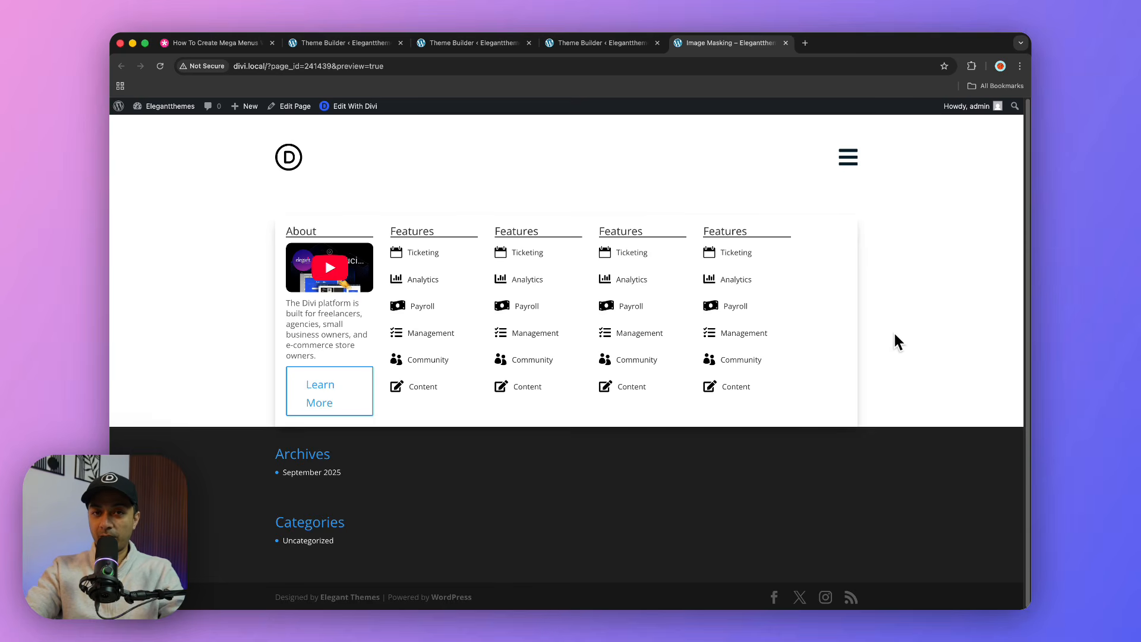
{"action": "left_click", "coordinate": [336, 49]}
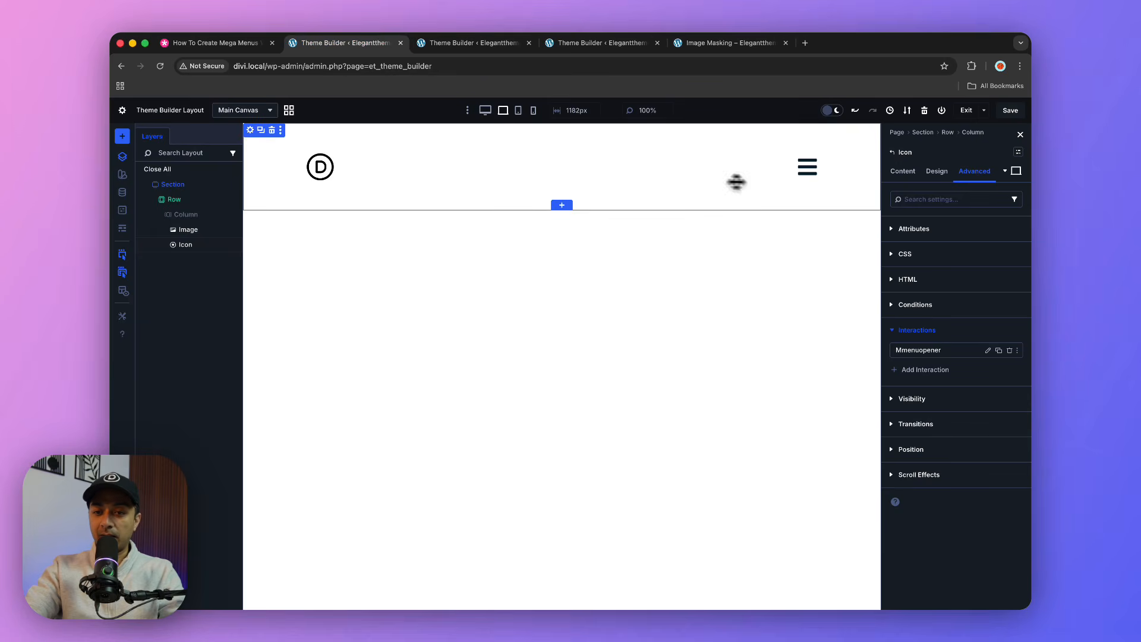
Step: Add a second interaction to the hamburger icon, triggered on Load, with the admin label Mmenuhider
{"action": "left_click", "coordinate": [933, 375]}
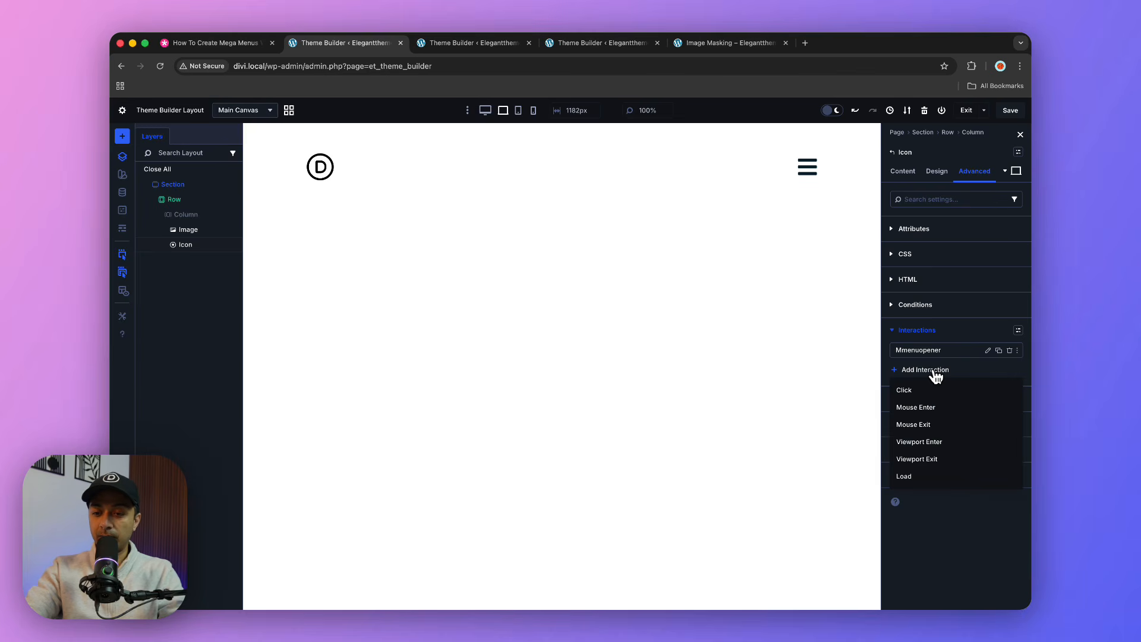
{"action": "left_click", "coordinate": [916, 477]}
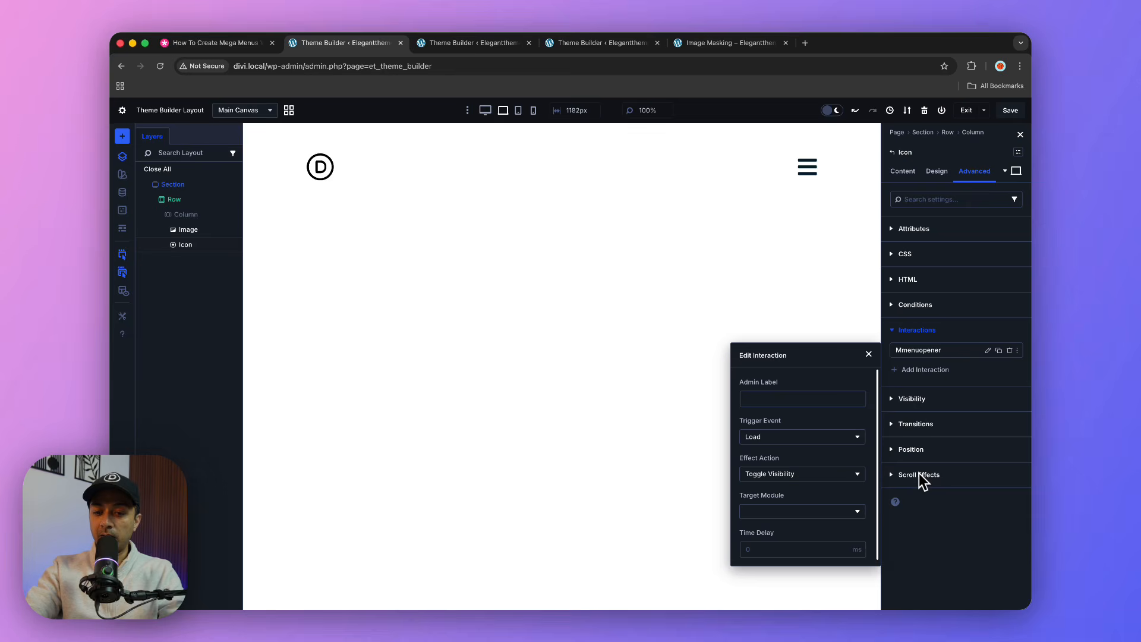
{"action": "left_click", "coordinate": [778, 397]}
{"action": "type", "text": "M"}
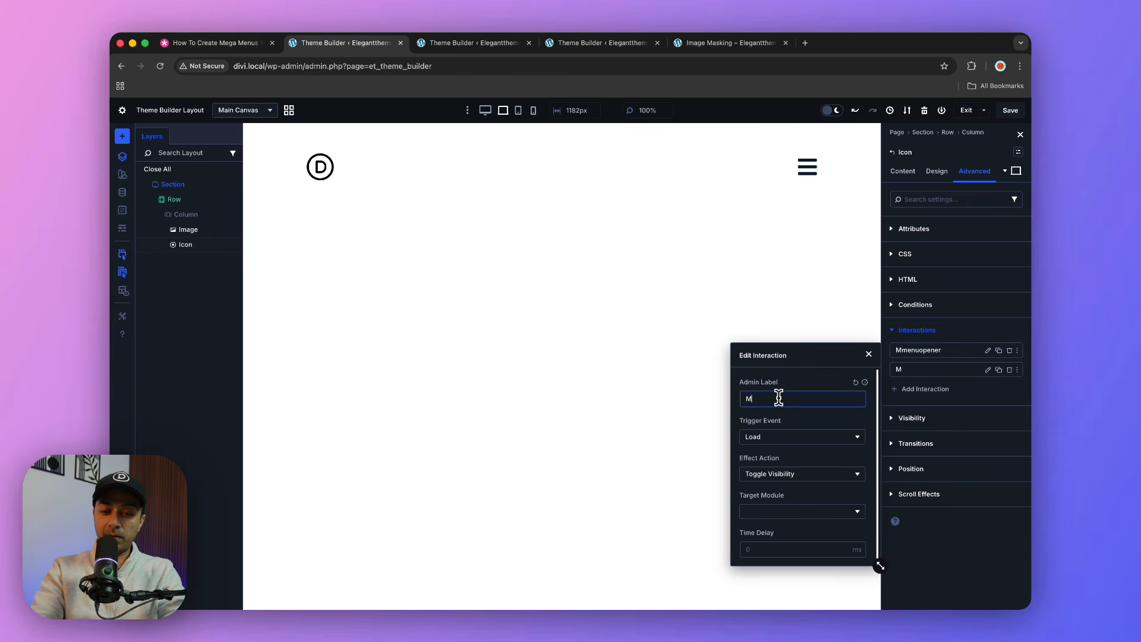
{"action": "type", "text": "menuhider"}
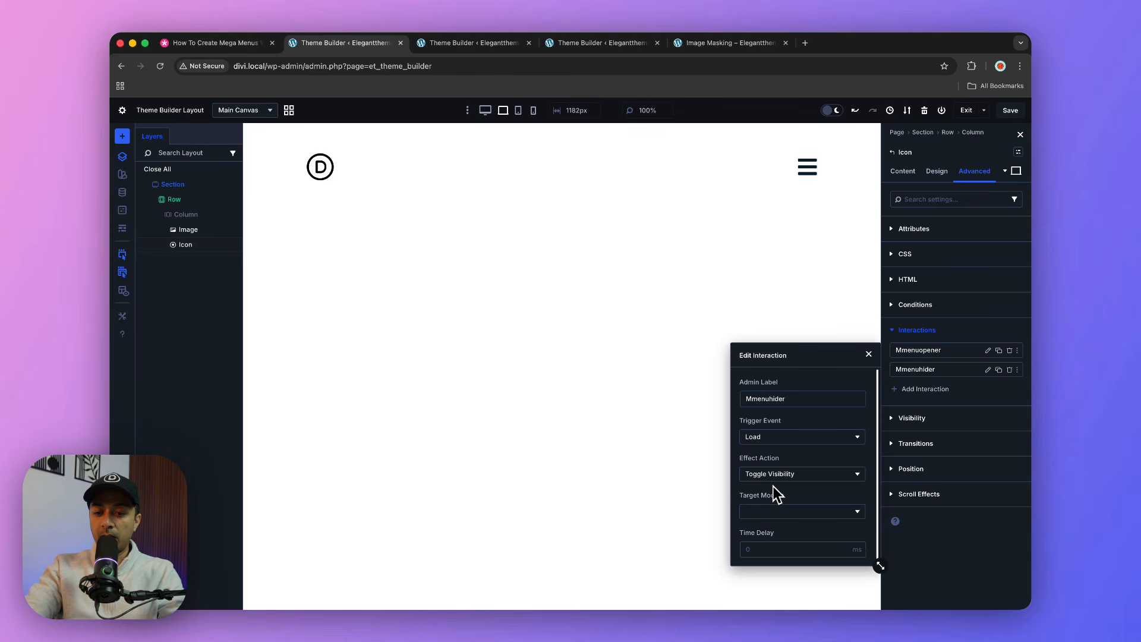
Step: Set the Mmenuhider interaction's effect action to Hide Element, targeting Section (Mega menu holder)
{"action": "left_click", "coordinate": [779, 485]}
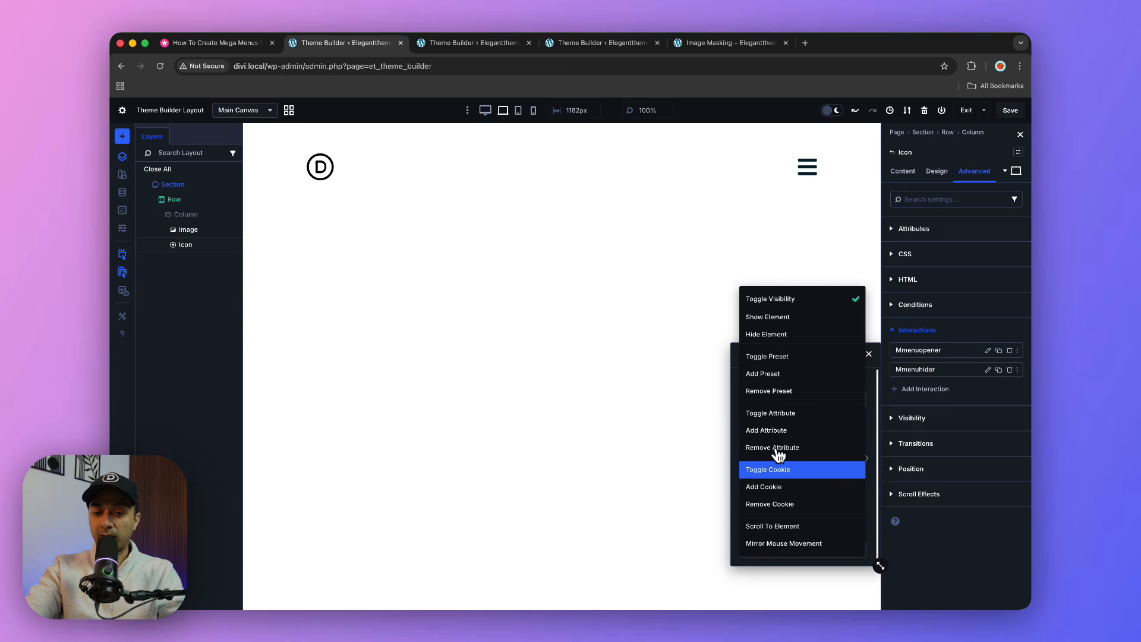
{"action": "left_click", "coordinate": [770, 336]}
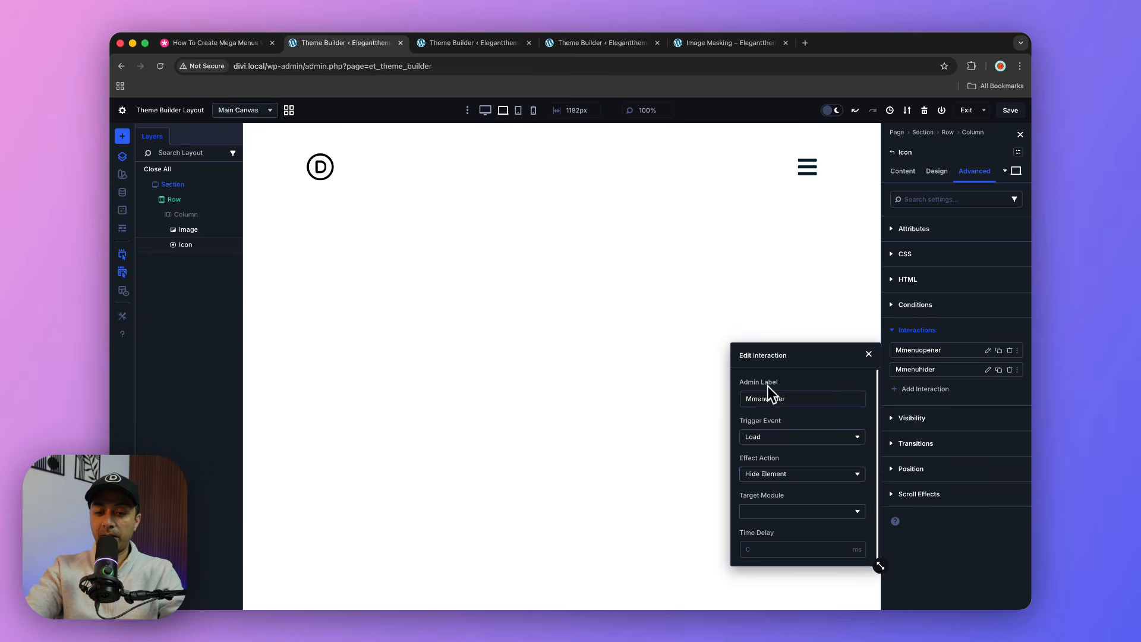
{"action": "left_click", "coordinate": [777, 515]}
{"action": "left_click", "coordinate": [780, 326]}
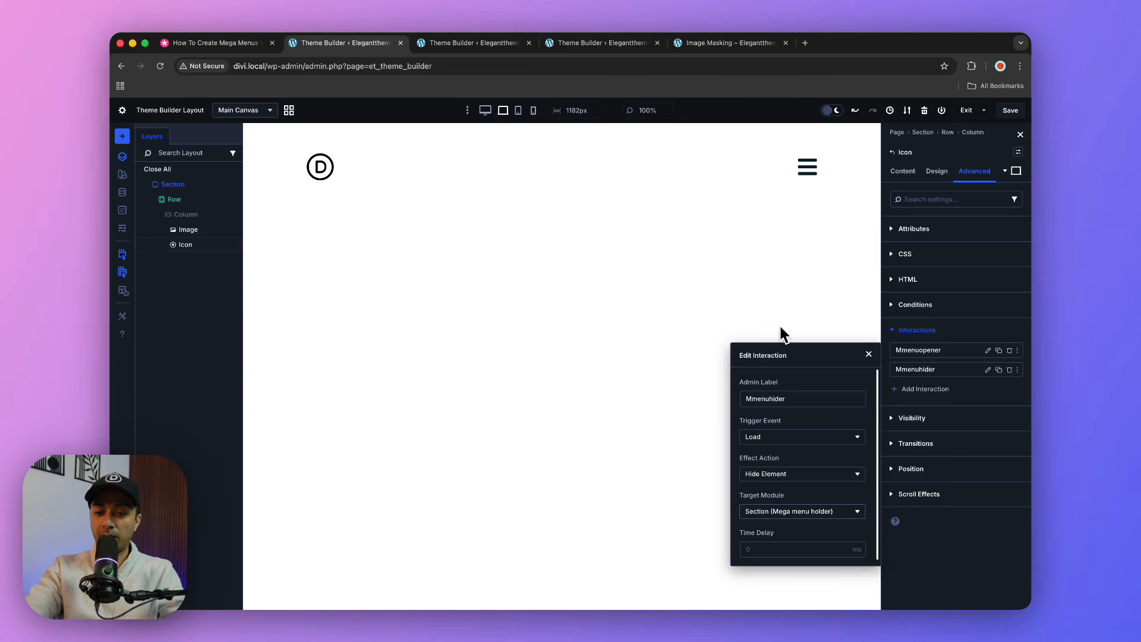
{"action": "left_click", "coordinate": [948, 521]}
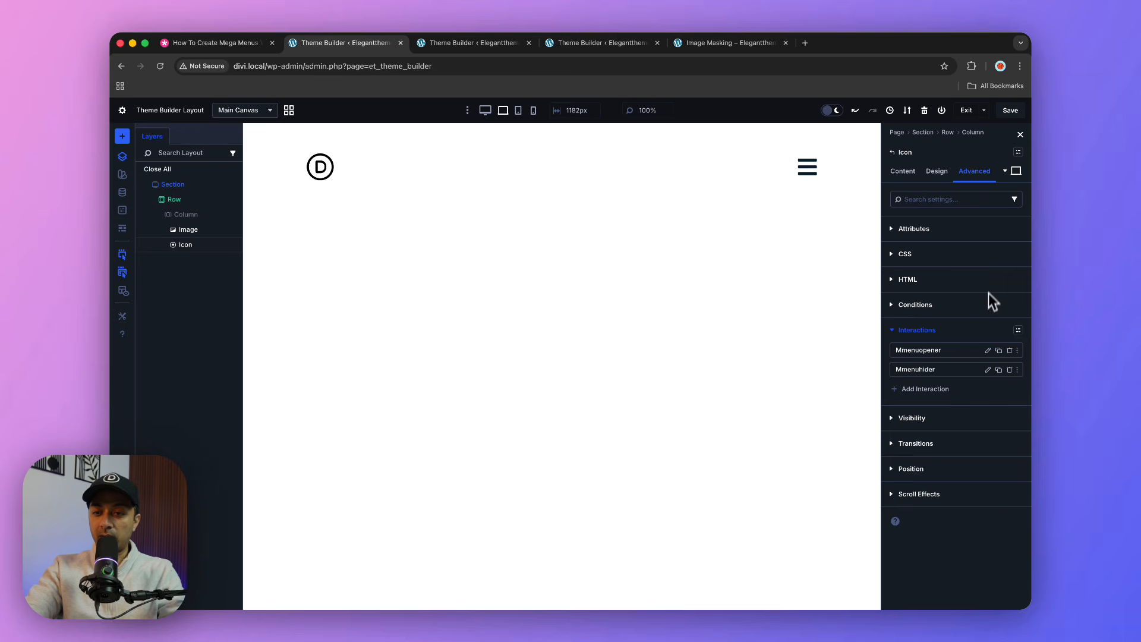
Step: Save the header layout and reload the Image Masking page preview
{"action": "left_click", "coordinate": [1010, 110]}
{"action": "left_click", "coordinate": [732, 45]}
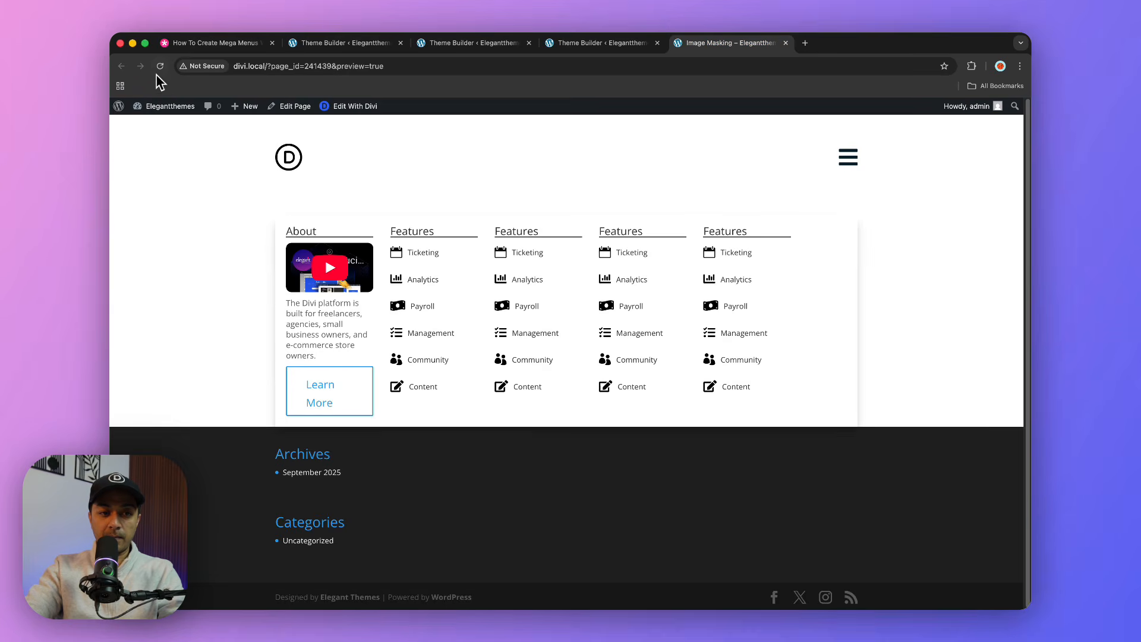
{"action": "left_click", "coordinate": [157, 67]}
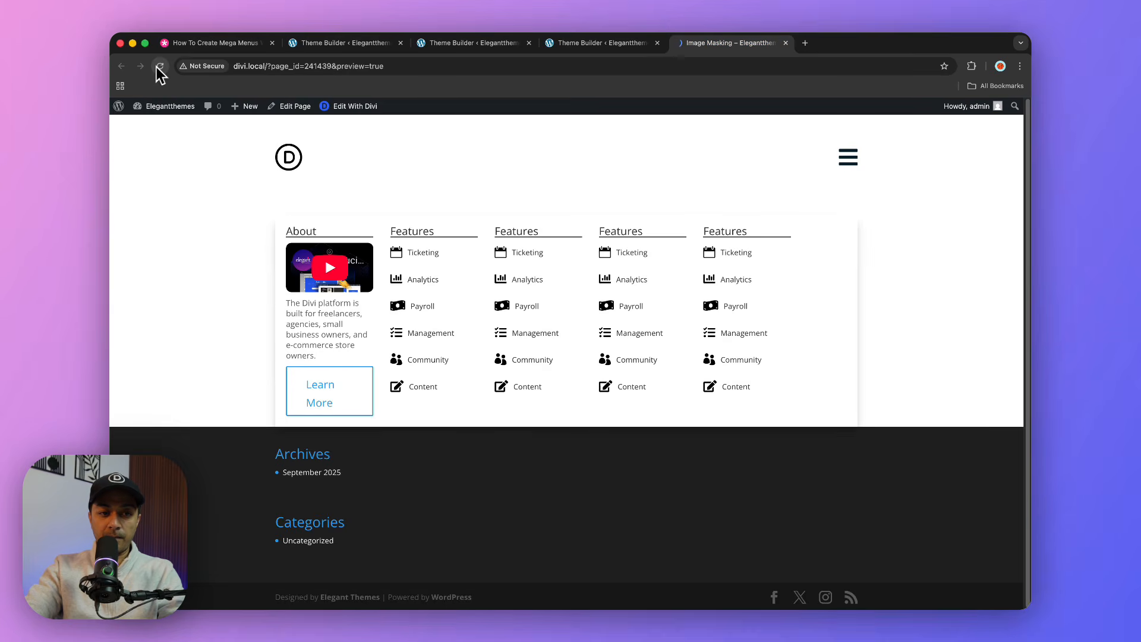